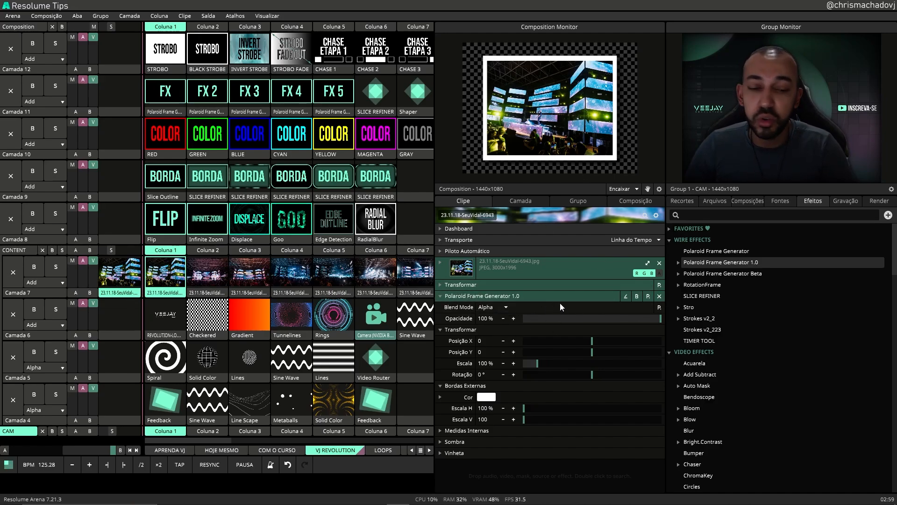
Remove the Polaroid Frame Generator 1.0 effect from the 23.11.18-SeuVidal-6943 clip and apply it again from the Wire effects
click(660, 296)
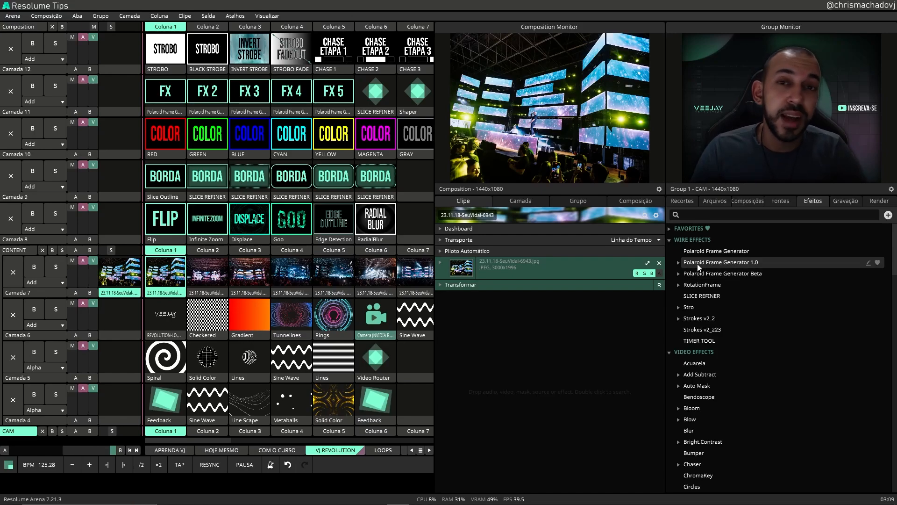
drag(699, 263, 167, 276)
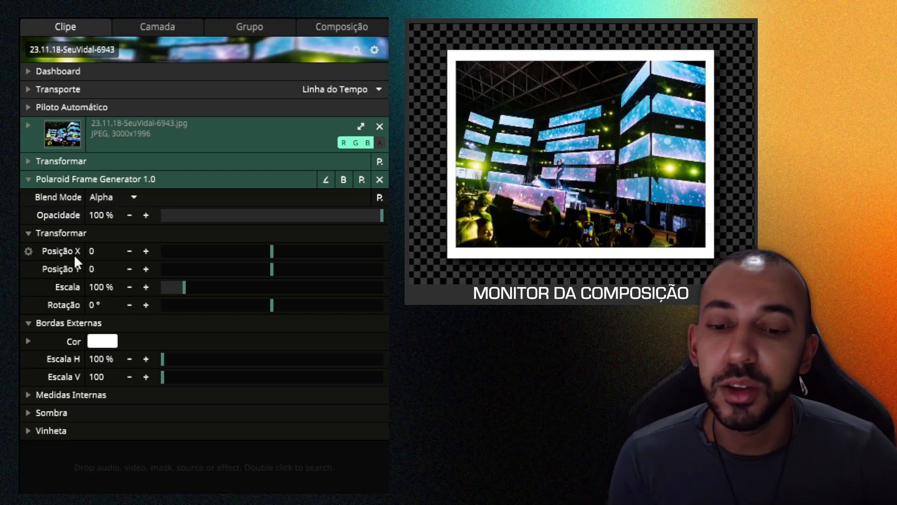
Try shifting, scaling and rotating the polaroid frame, with Posição X at about 753.58, and reset all four Transformar values
drag(265, 248, 315, 250)
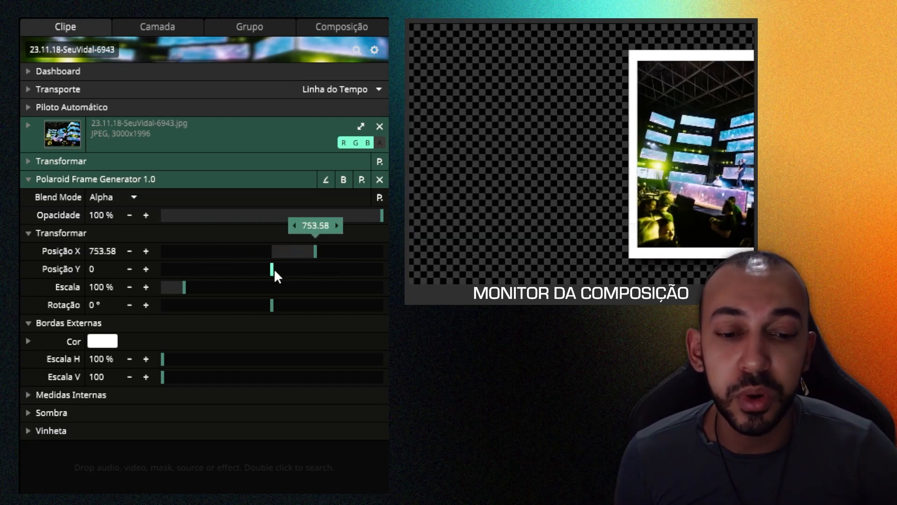
drag(272, 270, 292, 273)
right_click(306, 247)
right_click(292, 272)
drag(187, 291, 324, 306)
right_click(244, 292)
right_click(324, 305)
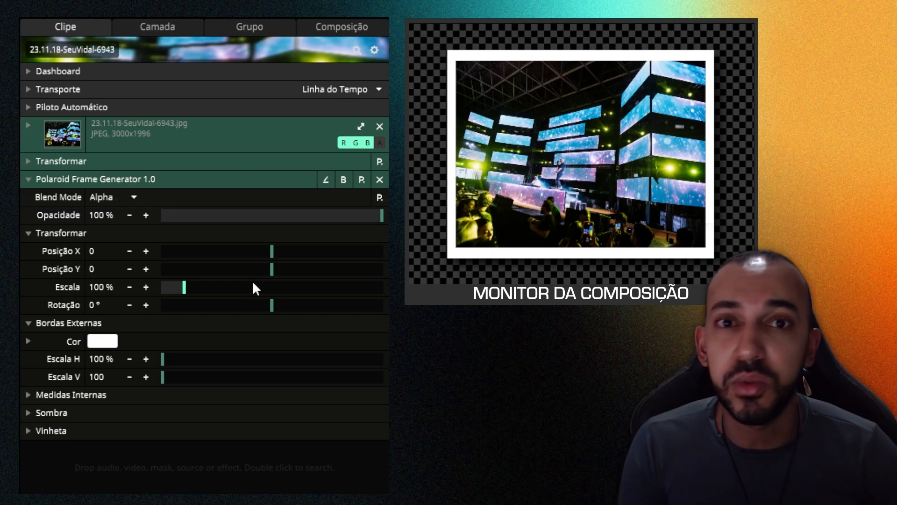
Collapse the effect's Transformar section and expand the Bordas Externas colour controls, switching them to RGB mode
click(25, 238)
click(33, 253)
click(33, 253)
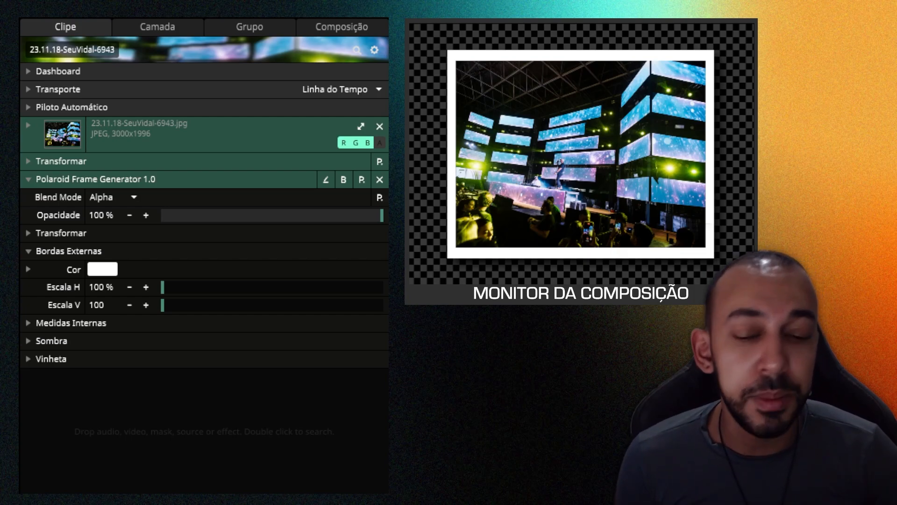
click(60, 264)
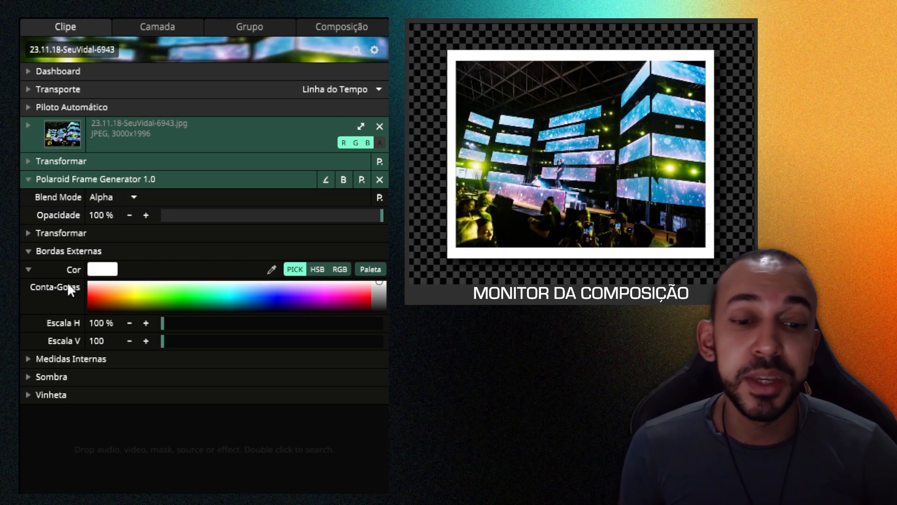
click(322, 269)
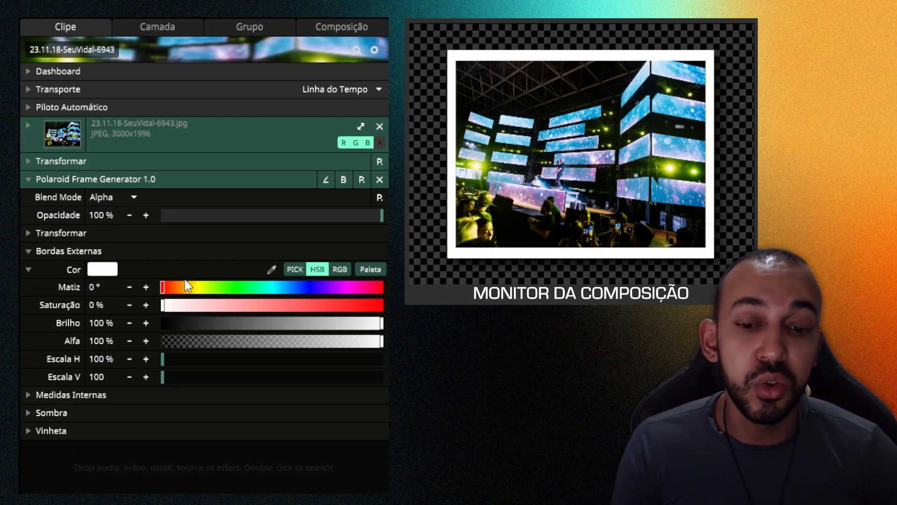
click(339, 270)
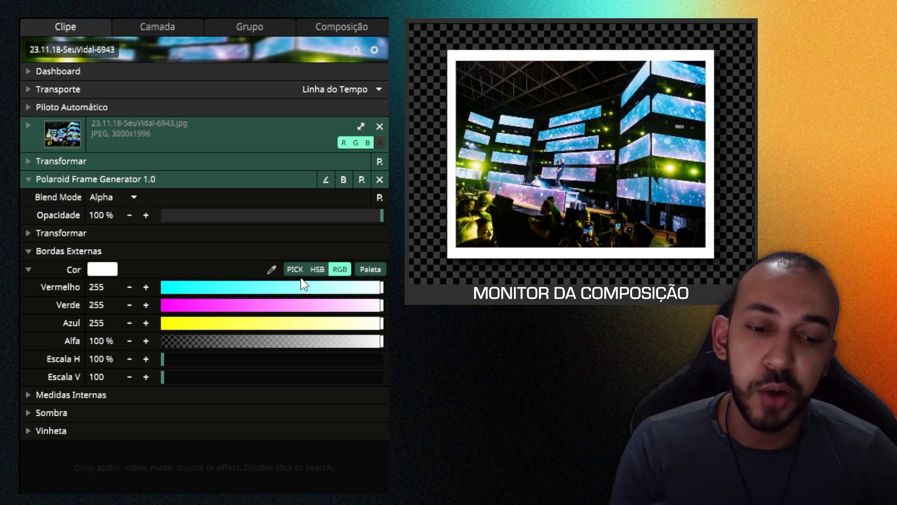
Mix a dark purple outer border with red 69.62, green 54.83 and blue 84.42, and replace it with a light blue sampled from the photo
drag(383, 289, 223, 304)
drag(329, 304, 209, 305)
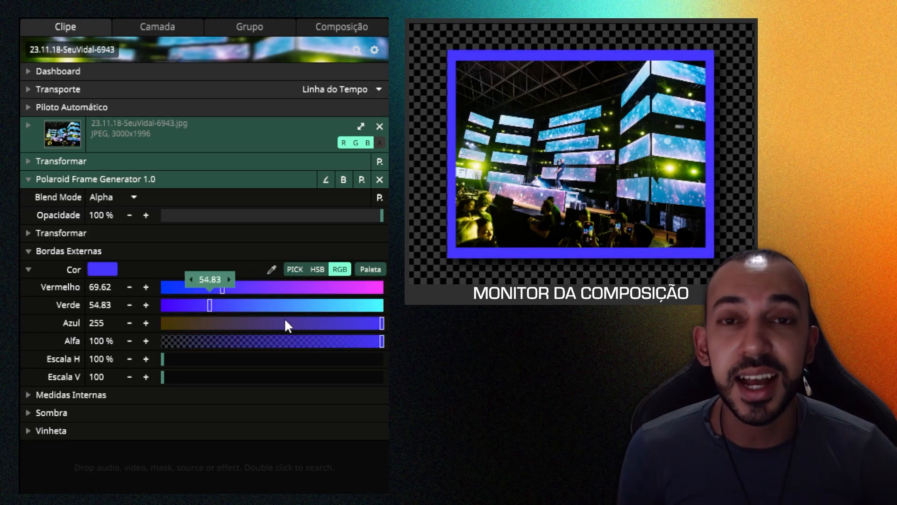
drag(381, 323, 234, 323)
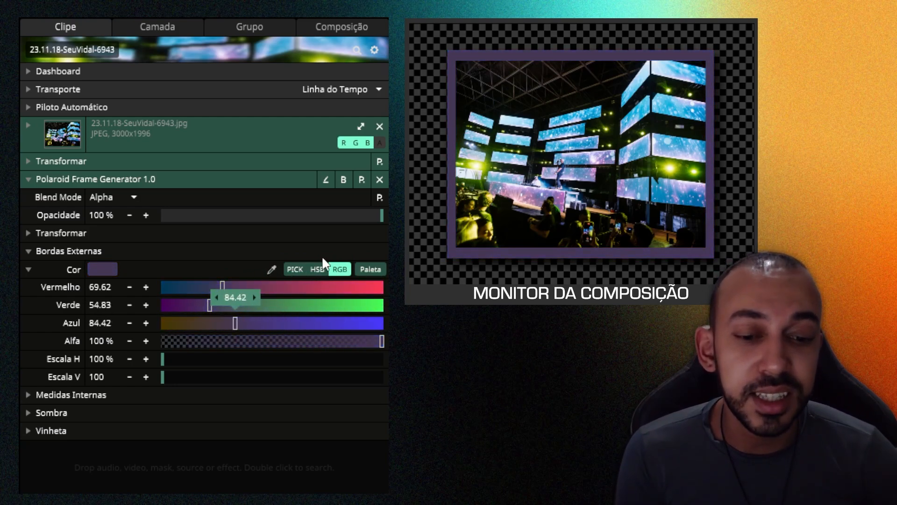
click(271, 270)
click(680, 100)
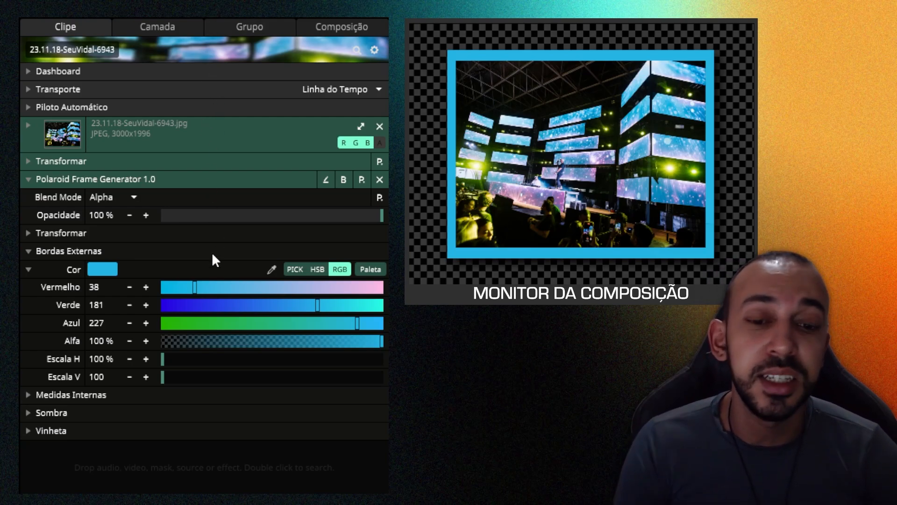
Show the colour palette for the outer border, try several swatches including magenta and green, and settle on white with the colour controls collapsed
click(364, 269)
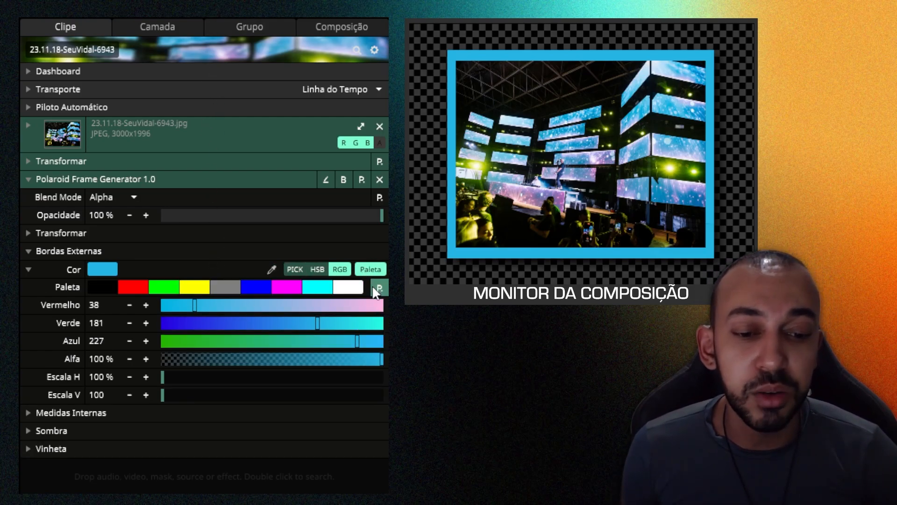
click(351, 288)
click(317, 286)
click(286, 286)
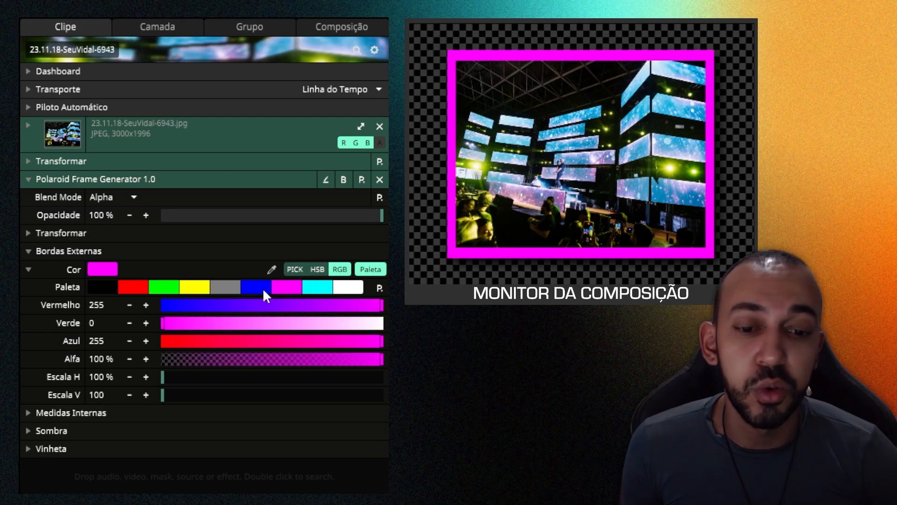
click(259, 287)
click(206, 287)
click(164, 287)
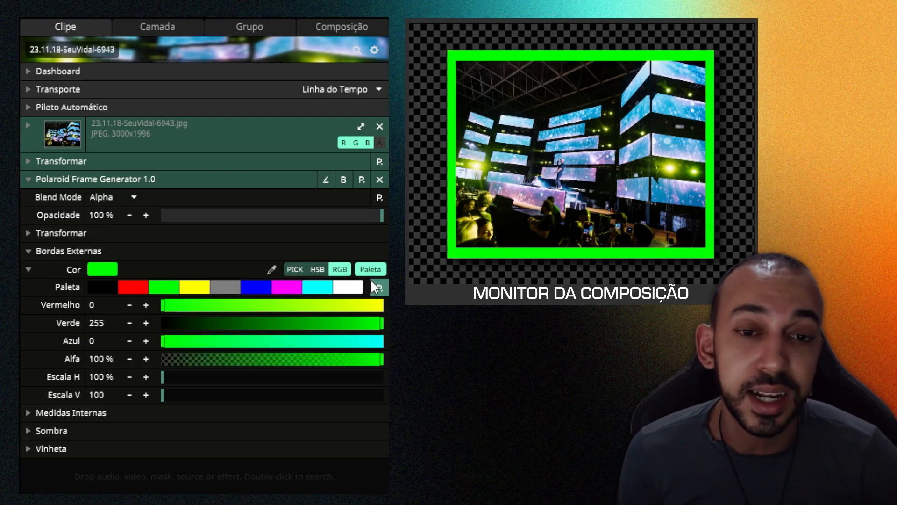
click(347, 291)
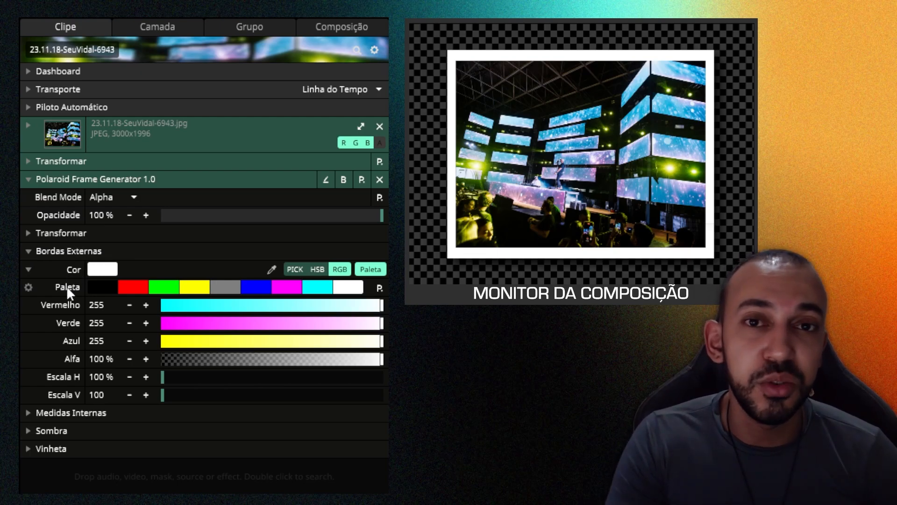
click(28, 269)
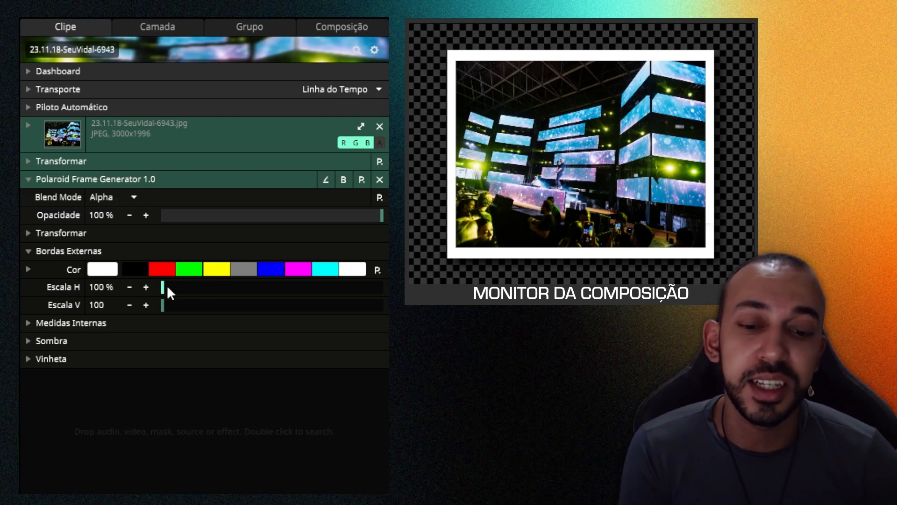
Try enlarging the outer borders to Escala V 106.35 and Escala H 108.46%, and return both to 100
drag(167, 287, 112, 312)
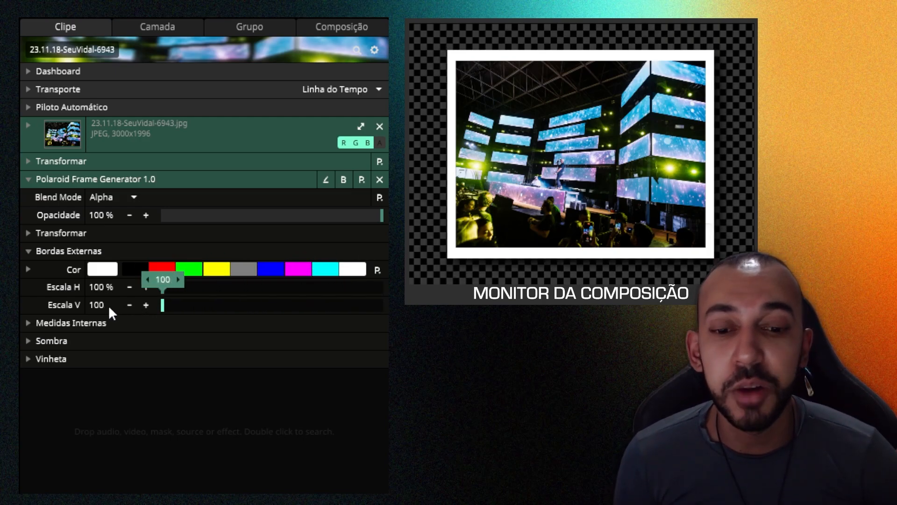
mouse_move(162, 292)
mouse_down()
mouse_move(340, 284)
mouse_move(146, 294)
mouse_up()
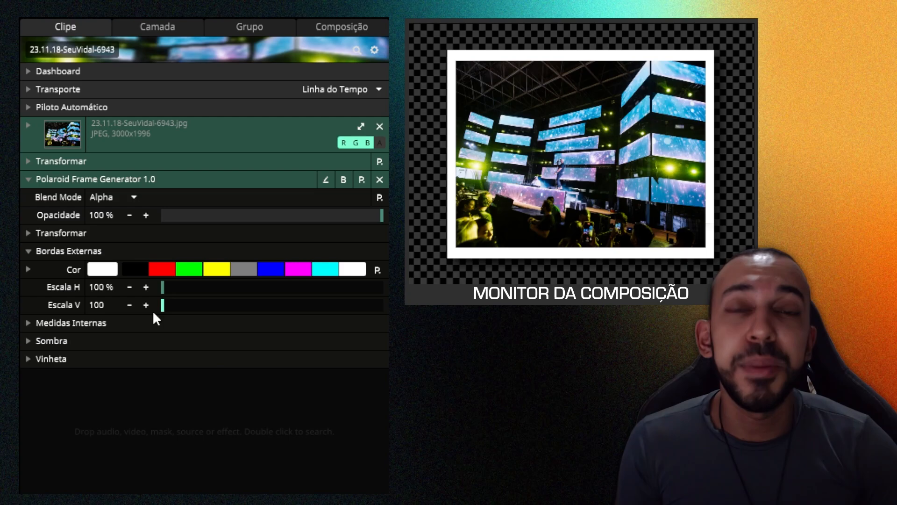
drag(174, 293, 164, 318)
drag(193, 308, 233, 303)
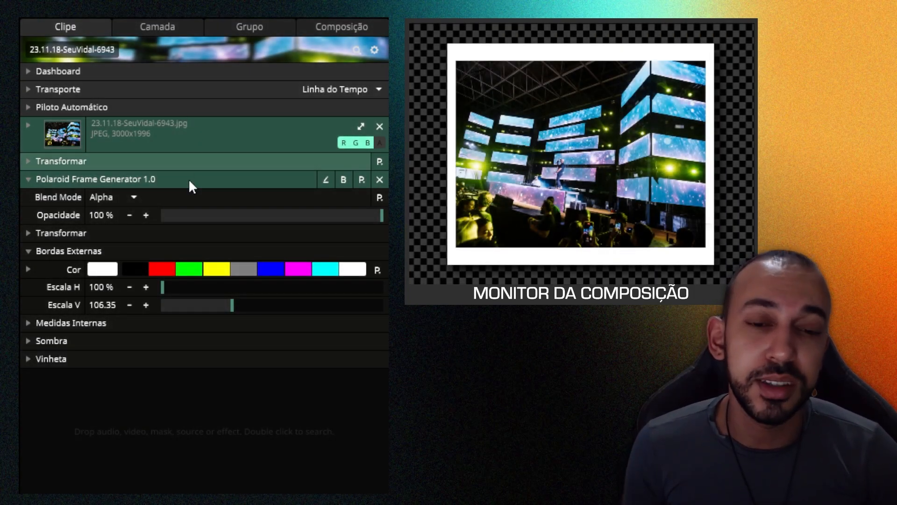
drag(163, 286, 261, 307)
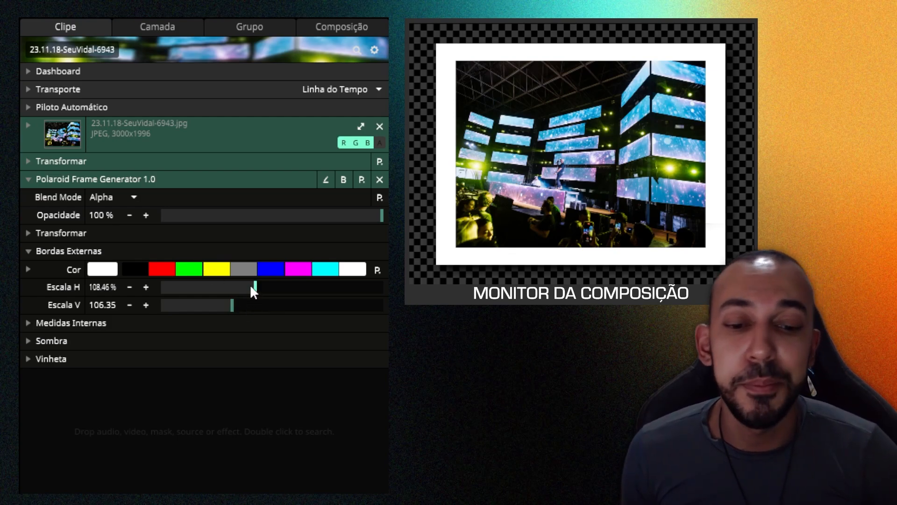
drag(250, 286, 158, 299)
drag(229, 306, 133, 299)
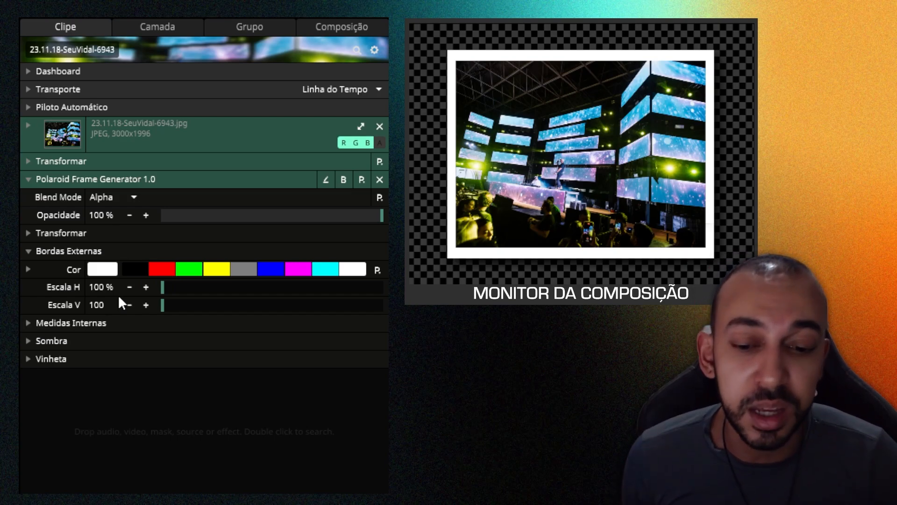
Set the outer borders' Escala V to 108.46 and raise the inner photo to Posição Y 45.39 in Medidas Internas
drag(172, 303, 255, 303)
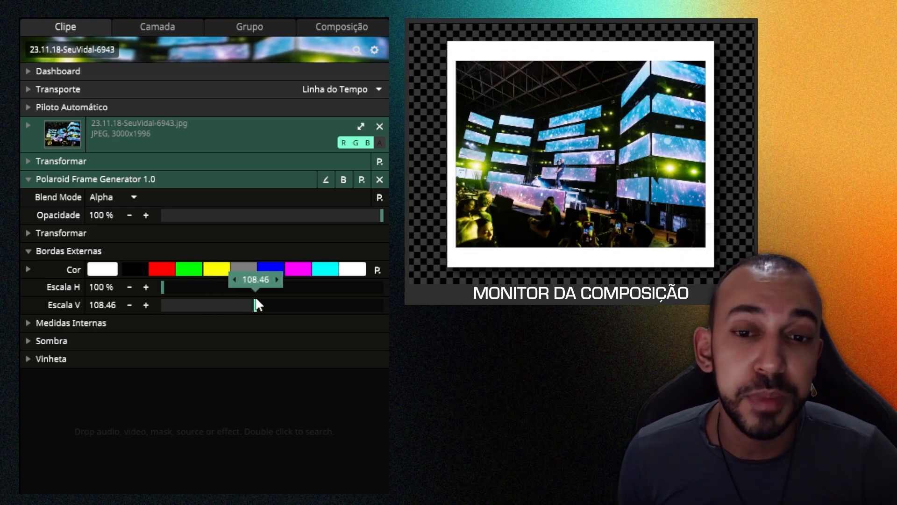
click(27, 249)
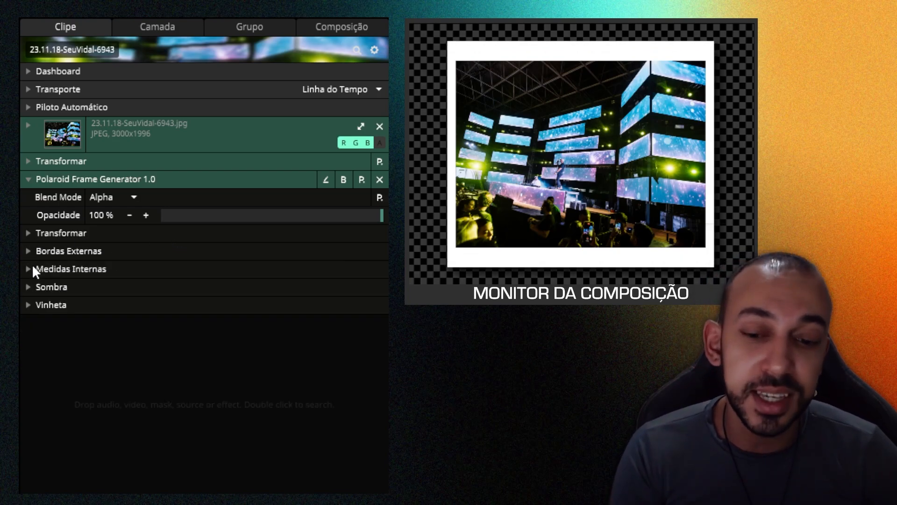
click(29, 269)
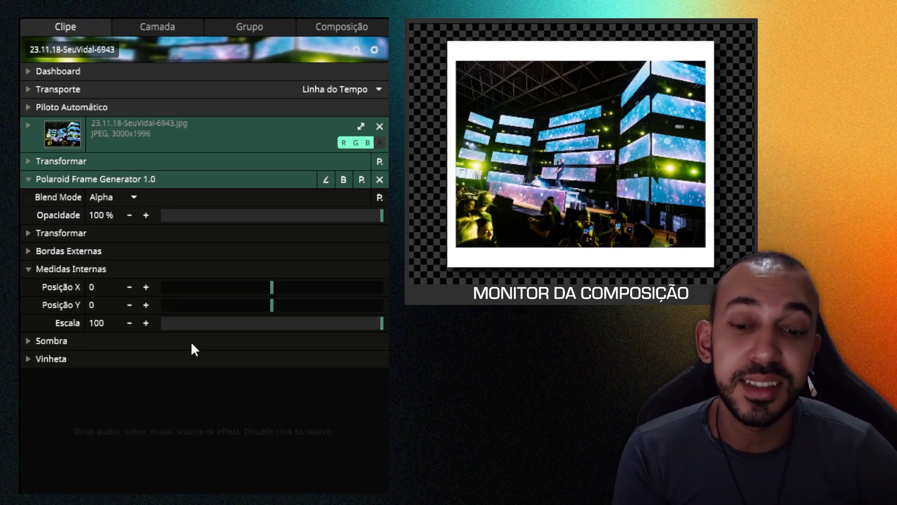
drag(271, 306, 322, 308)
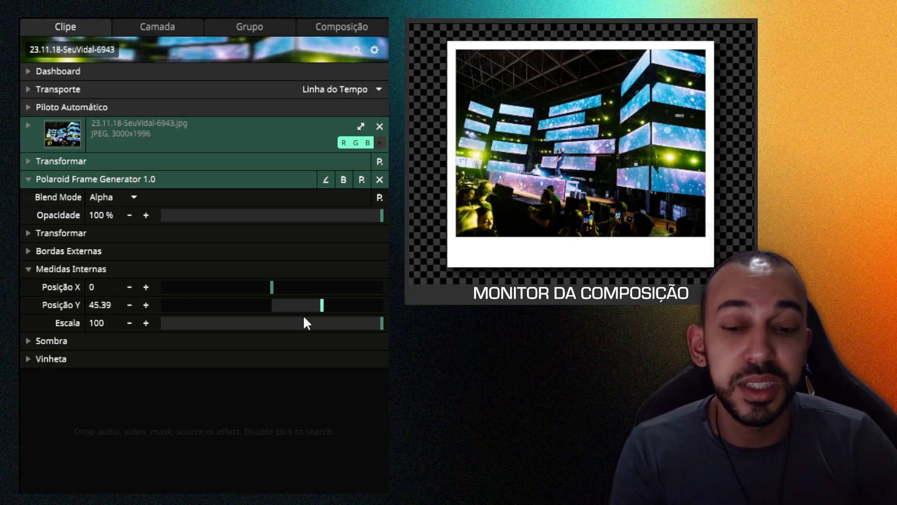
Return the inner photo's Posição Y to 0 with Escala at 100, and reset the outer borders' Escala V to 100
drag(323, 305, 259, 299)
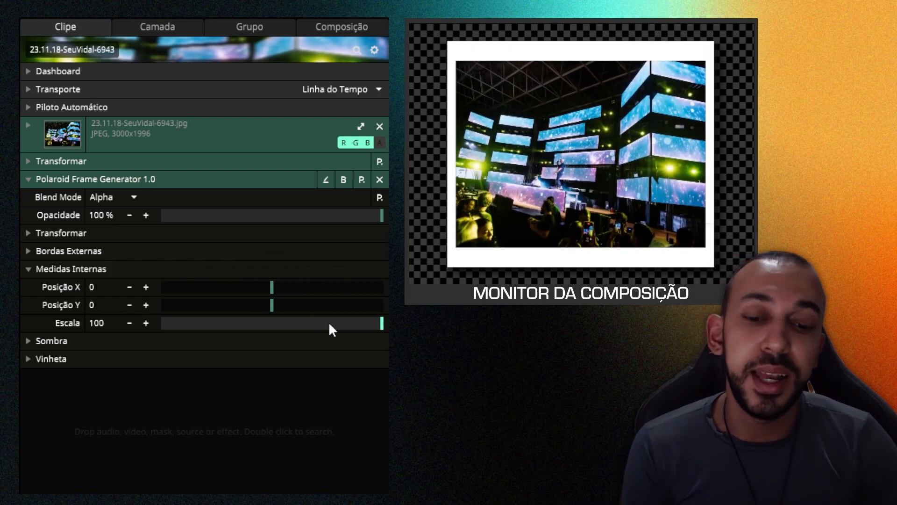
mouse_move(382, 323)
mouse_down()
mouse_move(304, 349)
mouse_move(229, 349)
mouse_move(305, 333)
mouse_move(198, 314)
mouse_move(344, 320)
mouse_move(273, 343)
mouse_move(195, 343)
mouse_move(286, 332)
mouse_move(160, 355)
mouse_move(316, 320)
mouse_move(384, 323)
mouse_up()
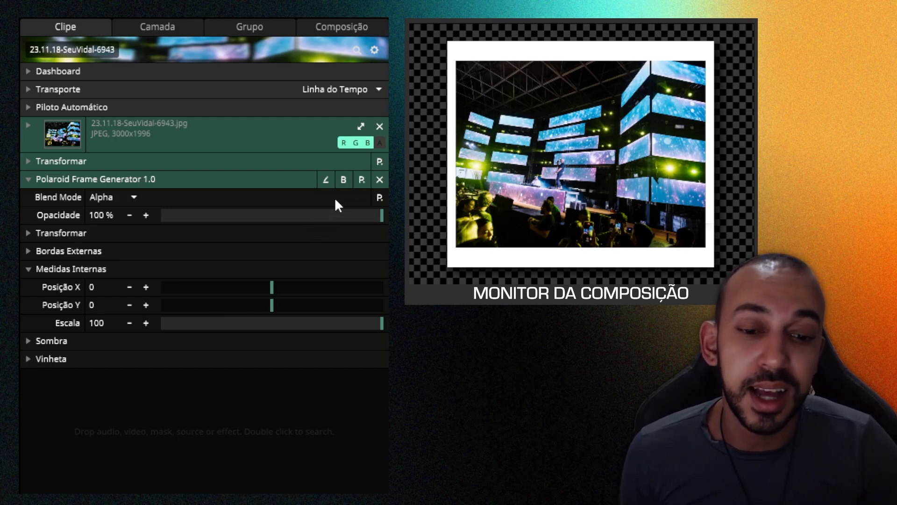
click(362, 179)
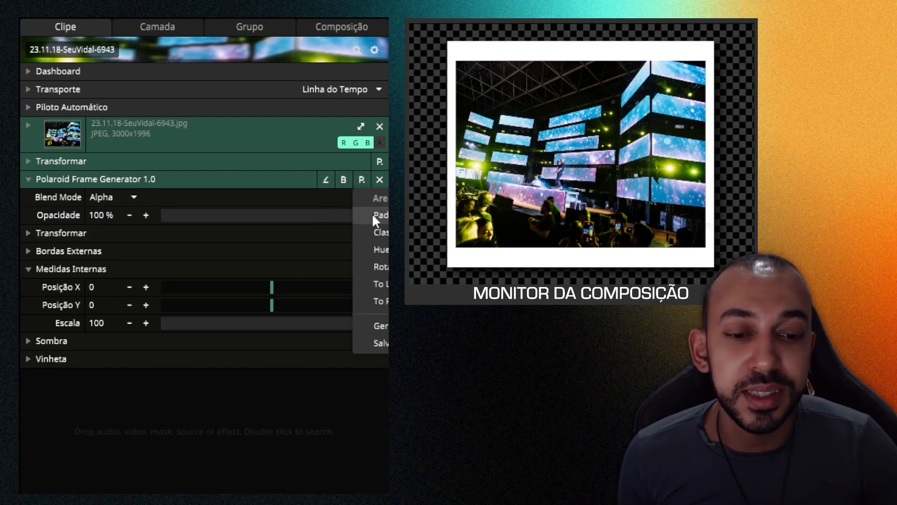
click(50, 252)
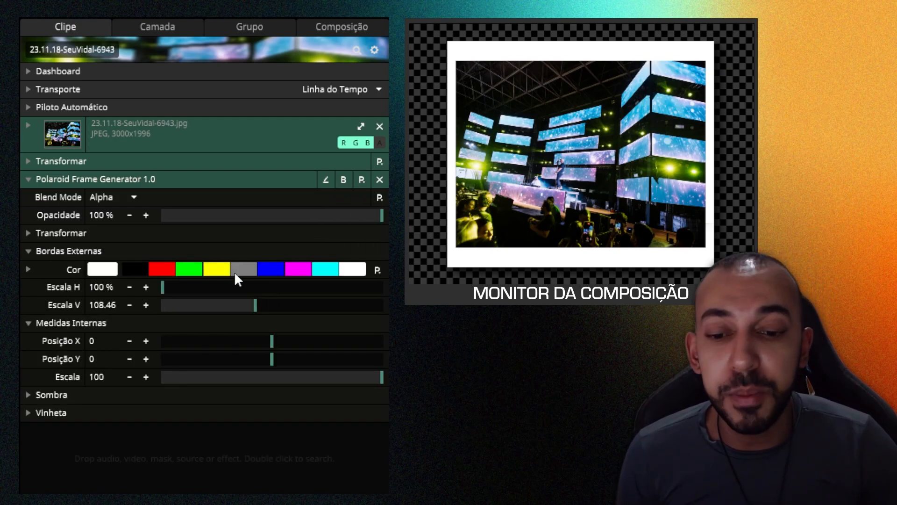
double_click(238, 302)
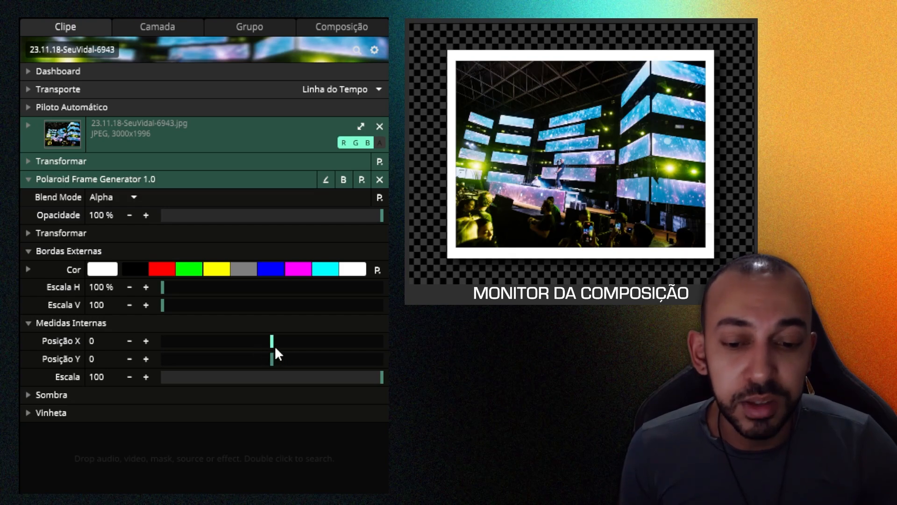
Try Medidas Internas with Posição X -10.03, Posição Y 79.52 and Escala 5.8, and reset all three values
drag(273, 345, 173, 366)
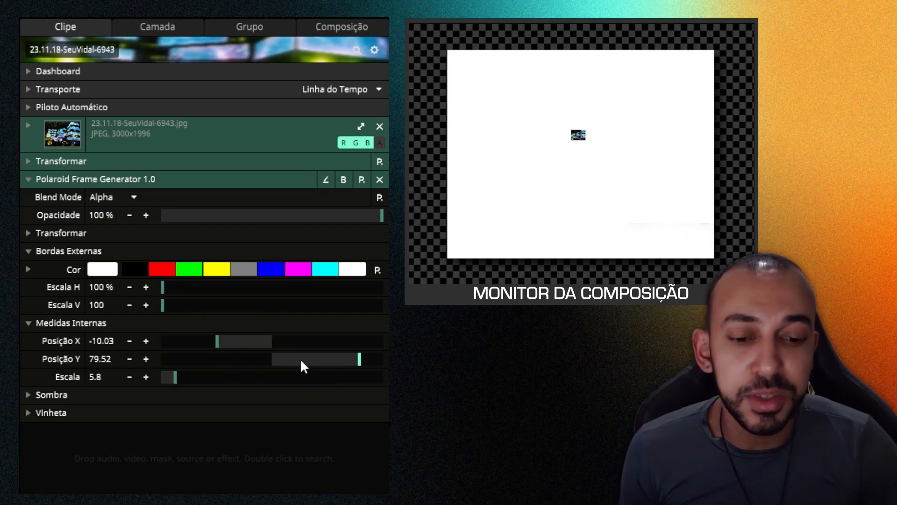
right_click(284, 357)
right_click(268, 341)
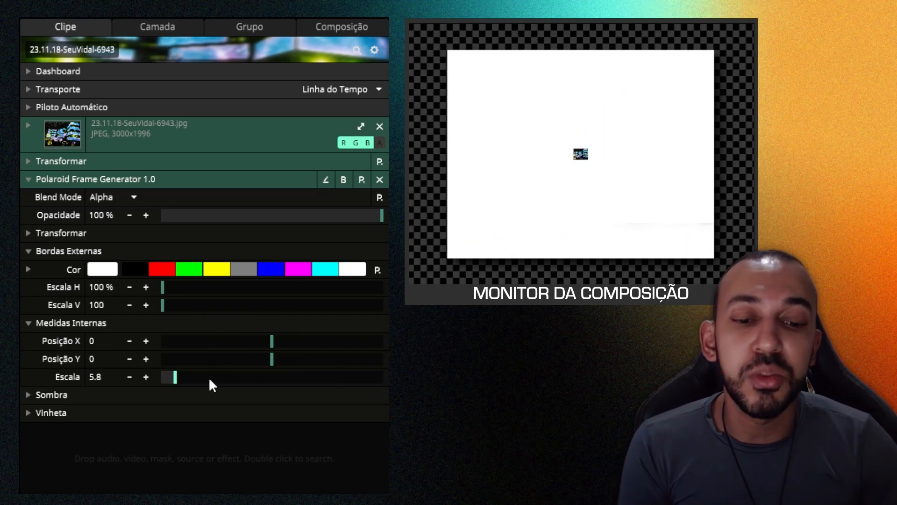
right_click(218, 377)
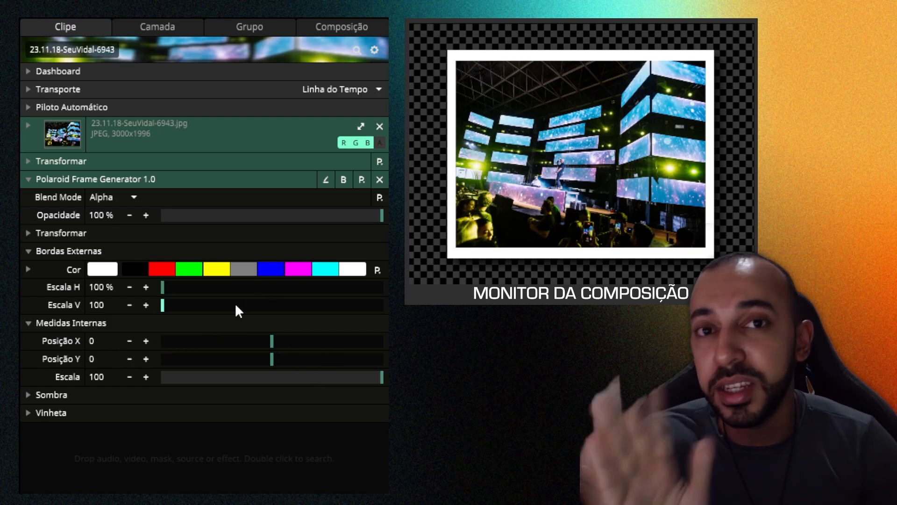
Collapse the Bordas Externas and Medidas Internas sections and expand the Sombra settings
click(29, 251)
click(46, 270)
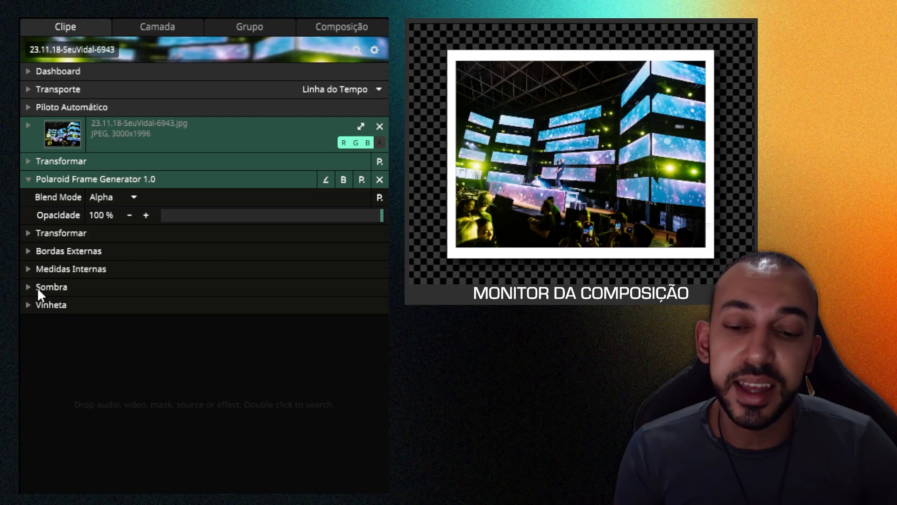
click(37, 287)
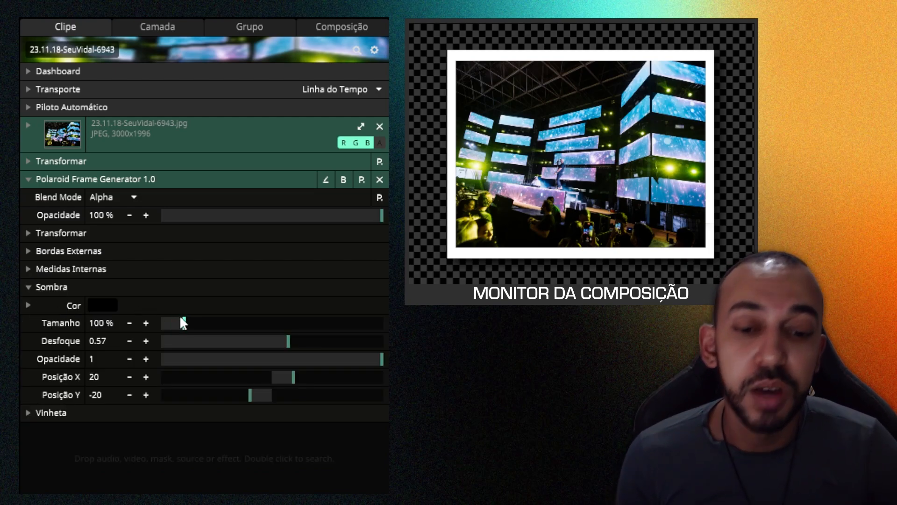
Try a shadow Tamanho of 129.69 % and reset it to 100 %, with Desfoque at 0 and Opacidade at 1
mouse_move(184, 319)
mouse_down()
mouse_move(163, 323)
mouse_move(201, 318)
mouse_move(160, 332)
mouse_move(216, 321)
mouse_move(161, 335)
mouse_move(190, 326)
mouse_up()
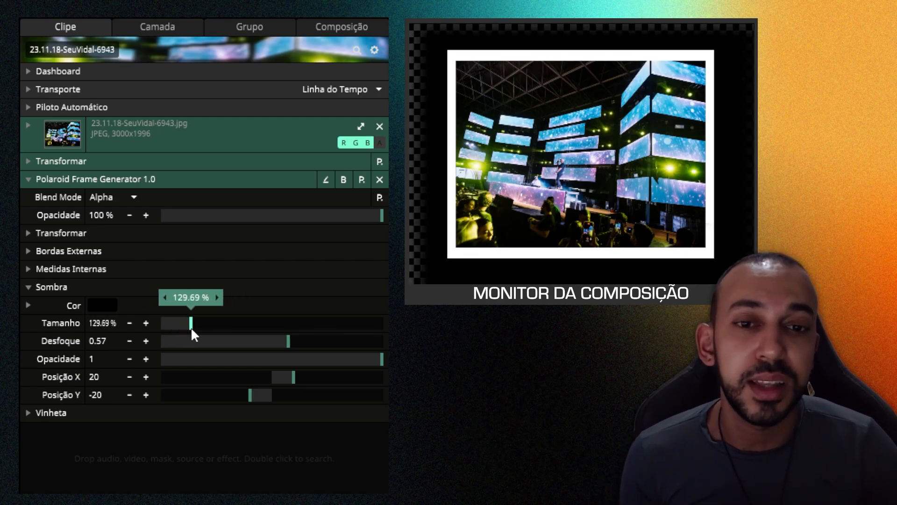
double_click(190, 327)
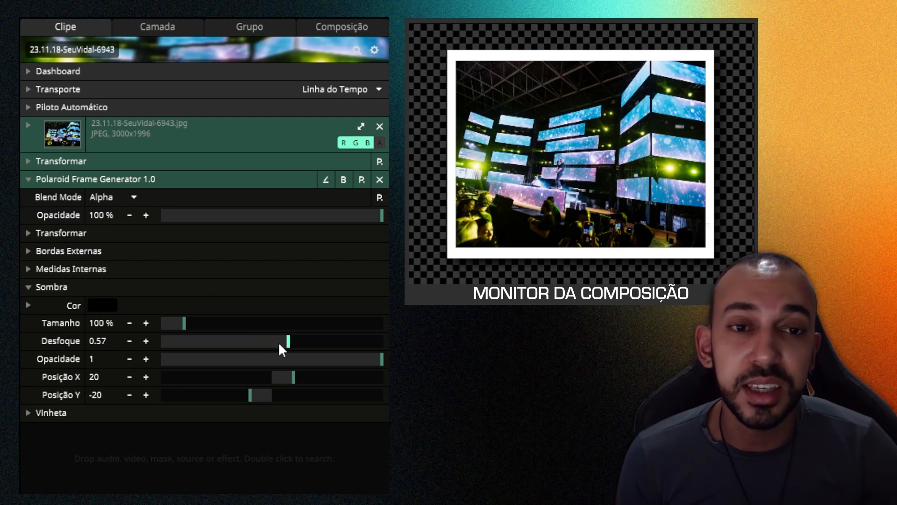
drag(285, 342, 146, 341)
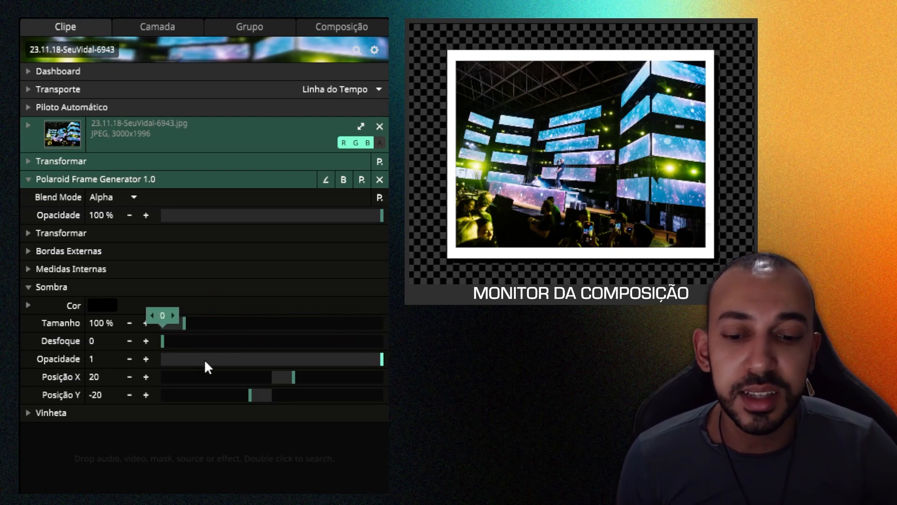
drag(334, 357, 381, 369)
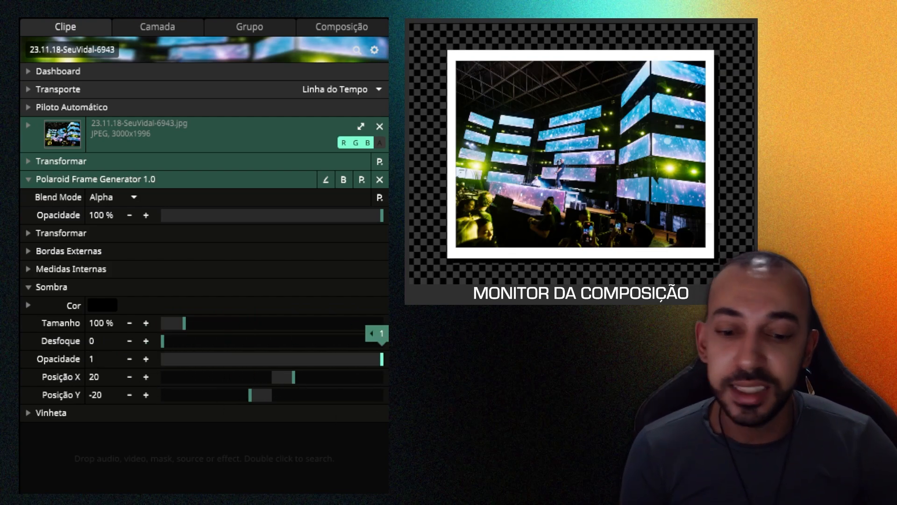
Offset the shadow to Posição X 100 and Posição Y -100
drag(308, 372, 352, 377)
drag(251, 395, 205, 413)
drag(352, 377, 368, 380)
drag(209, 397, 164, 407)
drag(368, 377, 385, 378)
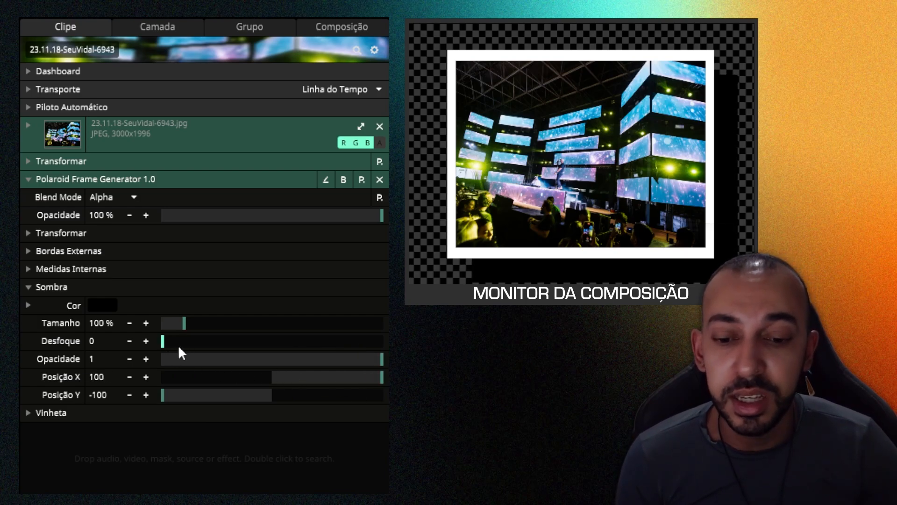
Try shadow Desfoque 1 and Opacidade 0.48, and restore Desfoque 0.57, Opacidade 1, Posição X 20 and Posição Y -20
drag(178, 343, 281, 364)
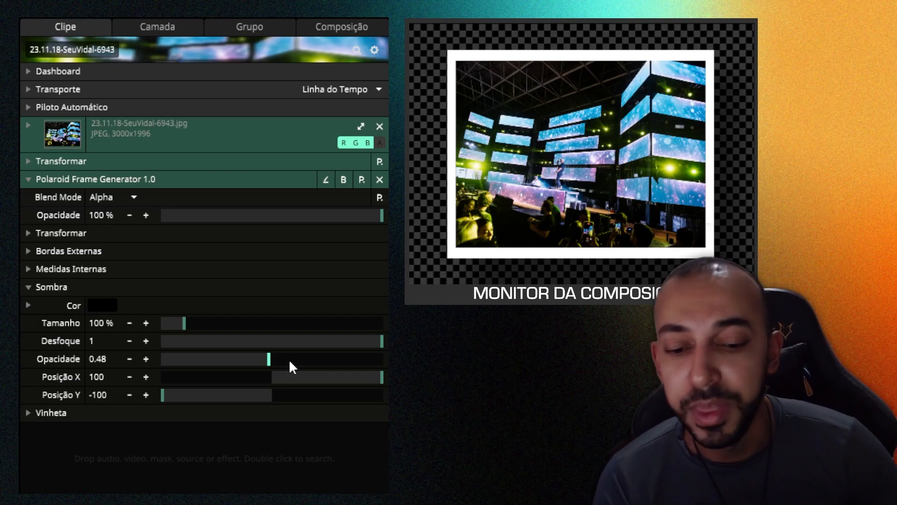
click(288, 341)
click(382, 359)
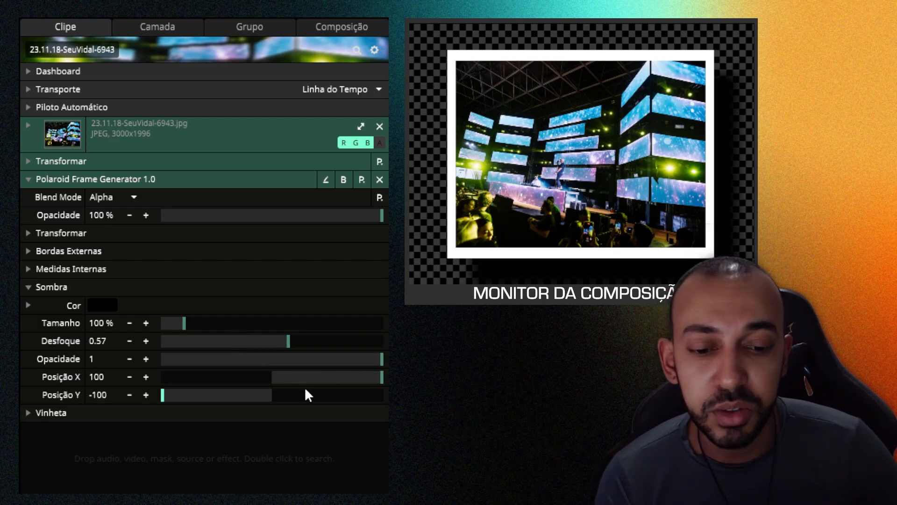
click(250, 395)
click(294, 376)
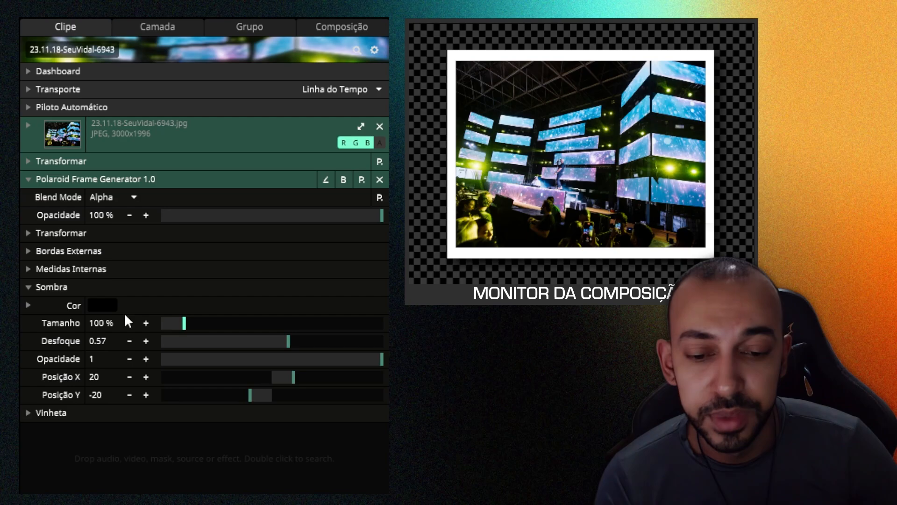
Collapse the Sombra section, expand Vinheta and raise the vignette's Quantidade to 0.05
click(29, 288)
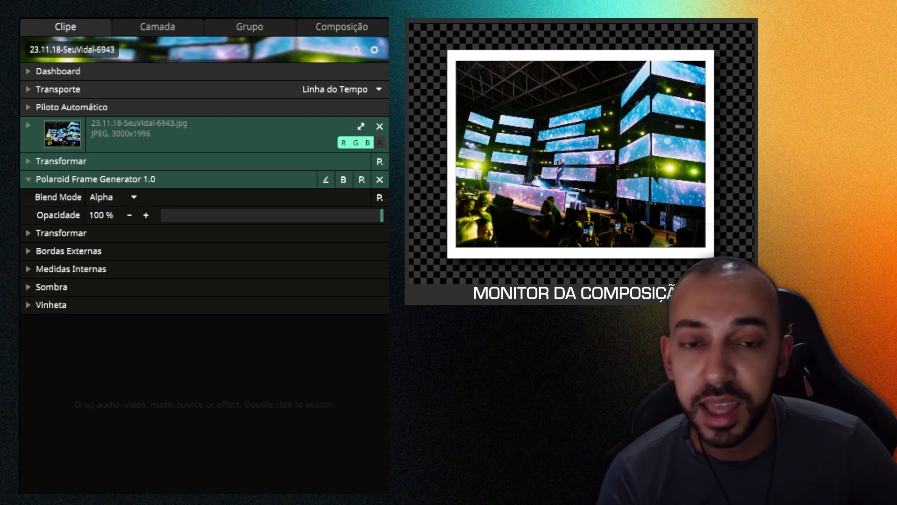
click(28, 305)
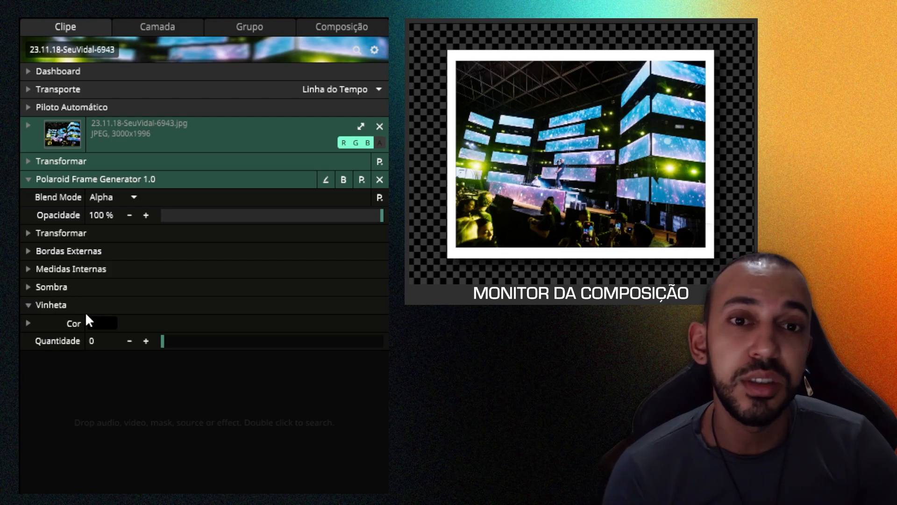
drag(180, 344, 388, 322)
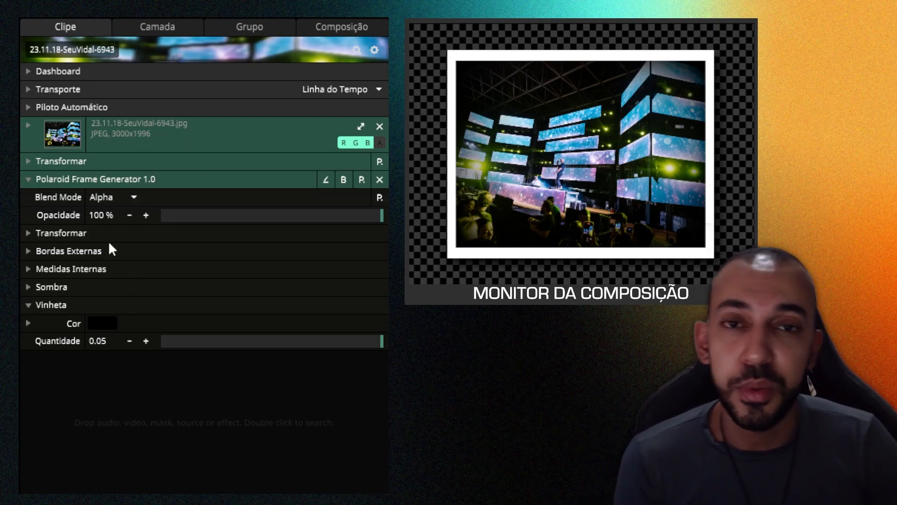
Try blue and pink as the vignette colour with Quantidade at 0.04
click(93, 325)
mouse_move(133, 348)
mouse_down()
mouse_move(97, 363)
mouse_move(136, 344)
mouse_move(198, 337)
mouse_move(255, 336)
mouse_move(236, 356)
mouse_move(161, 357)
mouse_move(279, 338)
mouse_move(239, 342)
mouse_move(337, 351)
mouse_up()
mouse_move(372, 377)
mouse_down()
mouse_move(324, 390)
mouse_move(201, 393)
mouse_move(376, 387)
mouse_move(178, 402)
mouse_up()
drag(350, 358, 258, 341)
drag(208, 385, 265, 360)
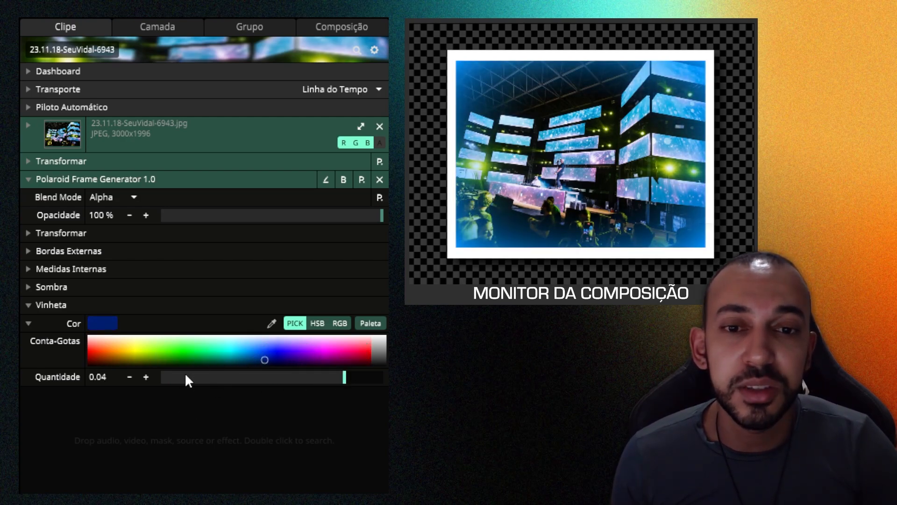
mouse_move(344, 376)
mouse_down()
mouse_move(328, 373)
mouse_move(348, 373)
mouse_up()
mouse_move(279, 340)
mouse_down()
mouse_move(290, 363)
mouse_move(345, 347)
mouse_up()
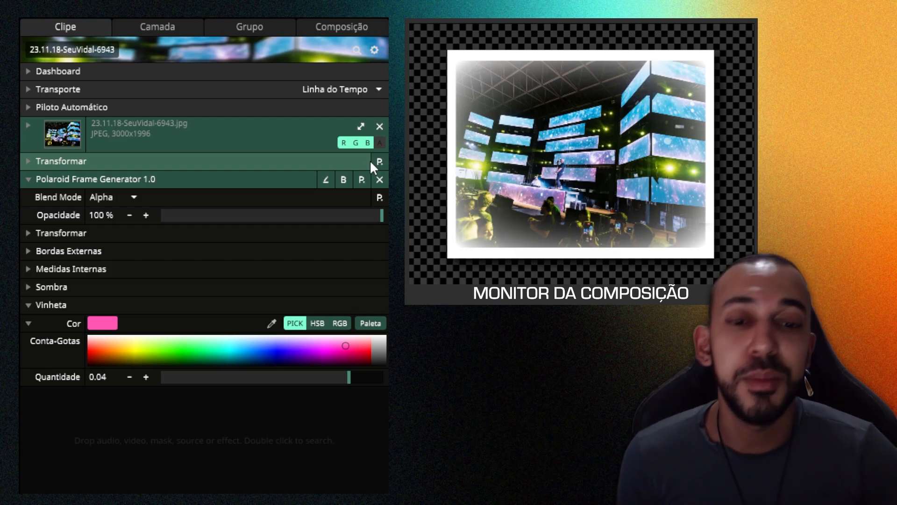
Reset the Polaroid effect with the Padrão preset and apply its Classic preset
click(362, 180)
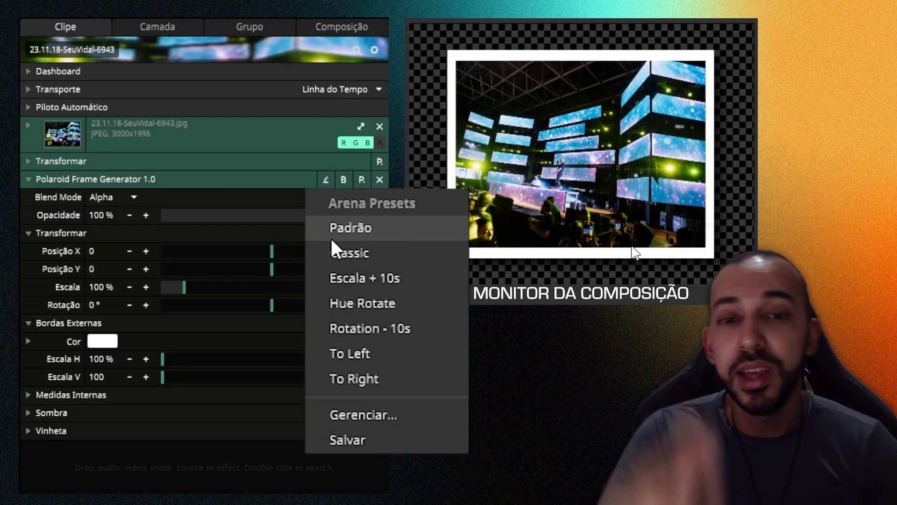
click(330, 228)
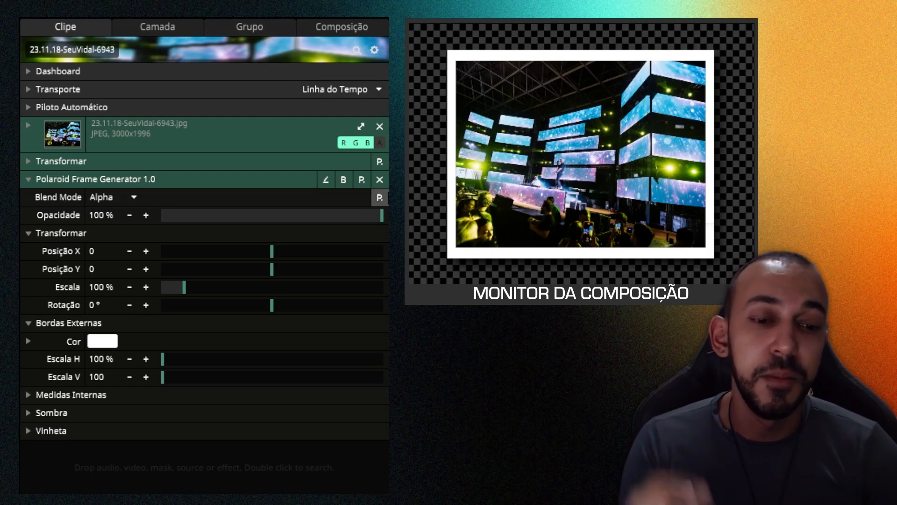
click(361, 180)
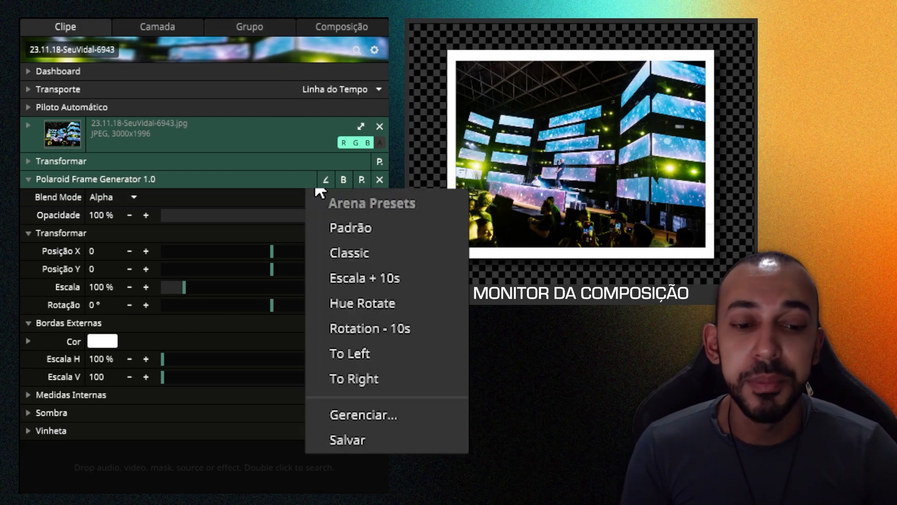
click(344, 245)
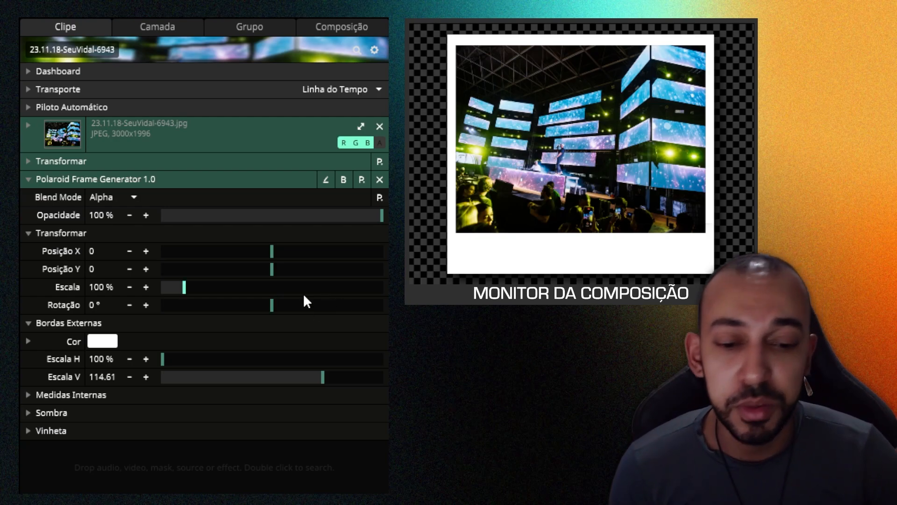
Apply the effect's Hue Rotate preset, followed by Rotation - 10s
click(361, 180)
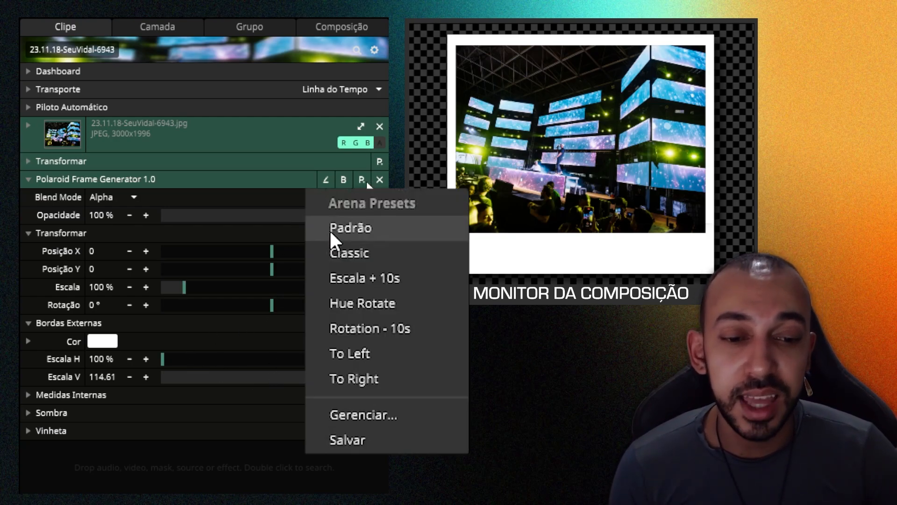
click(346, 303)
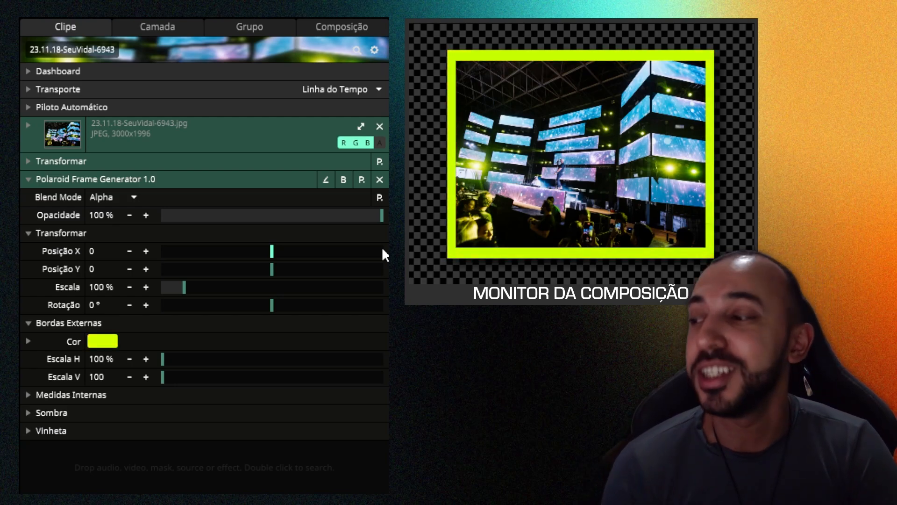
click(362, 179)
click(356, 327)
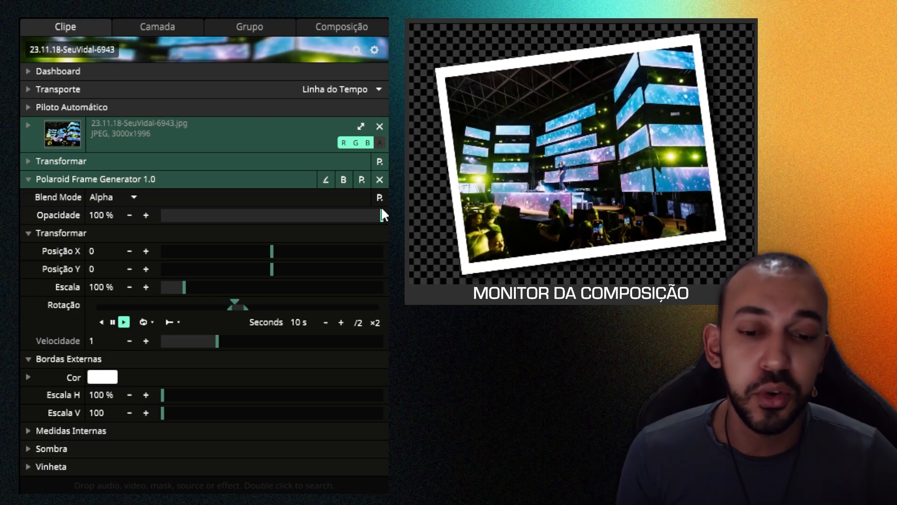
Try the effect's To Left and To Right presets
click(362, 180)
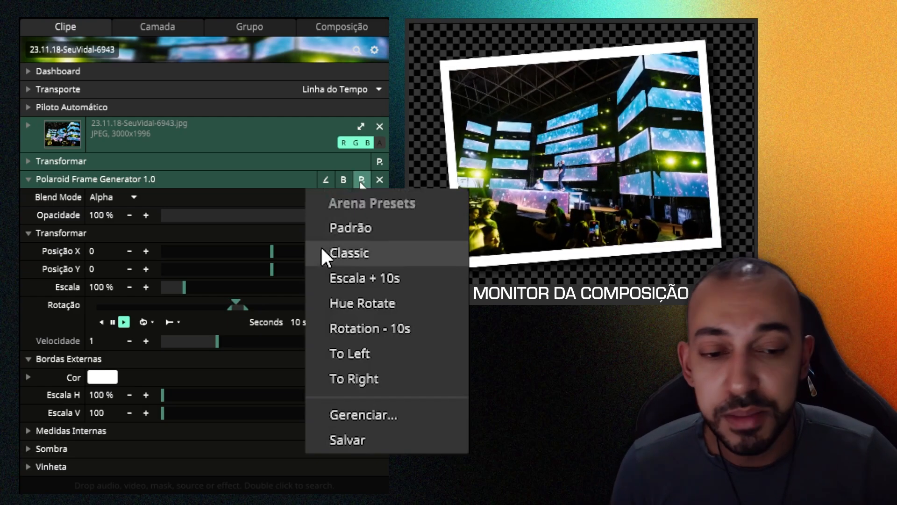
click(339, 355)
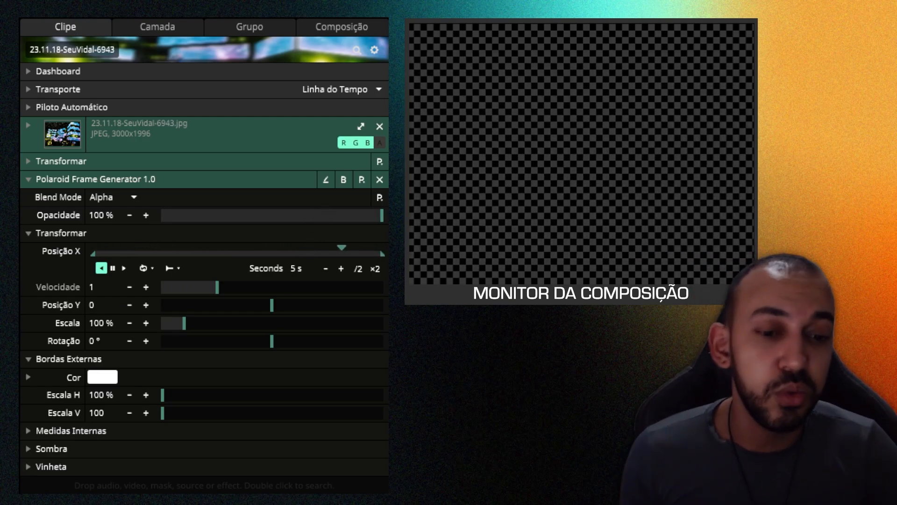
click(361, 180)
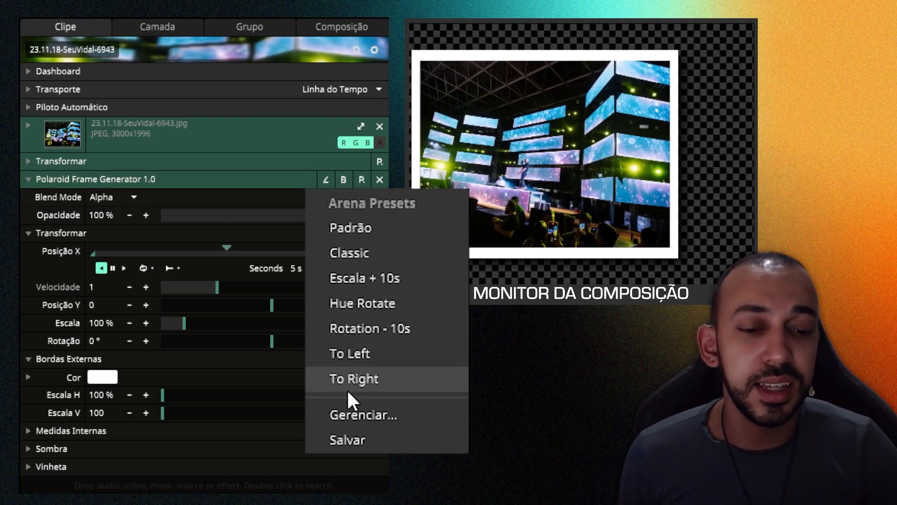
click(347, 389)
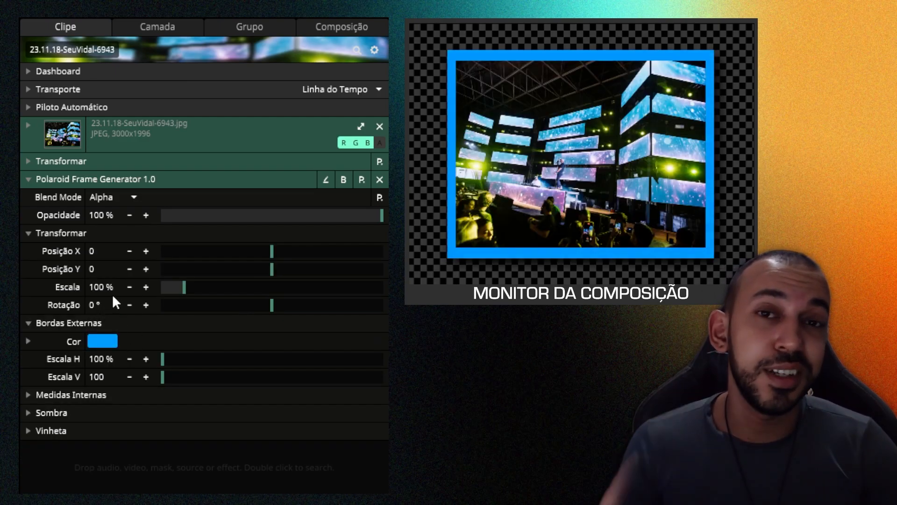
Animate the Escala parameter in Transformar with the Linha do Tempo mode
click(29, 286)
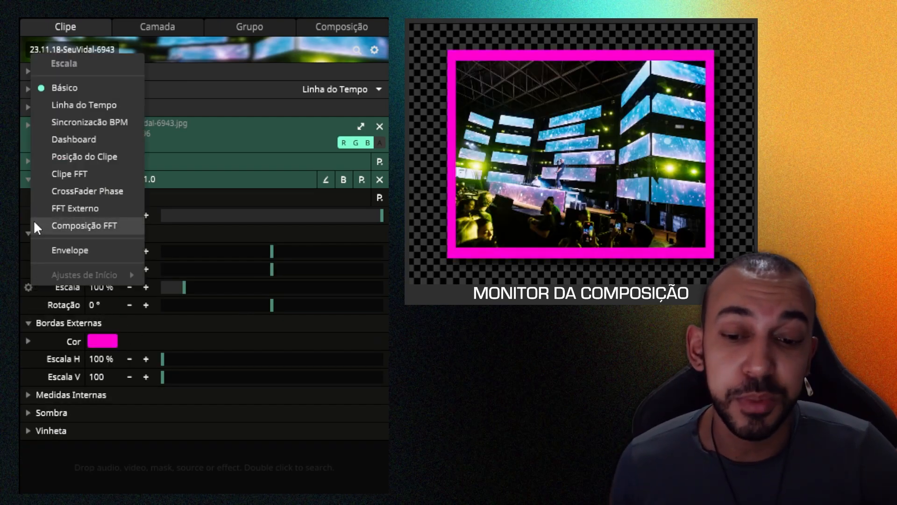
click(55, 107)
double_click(299, 304)
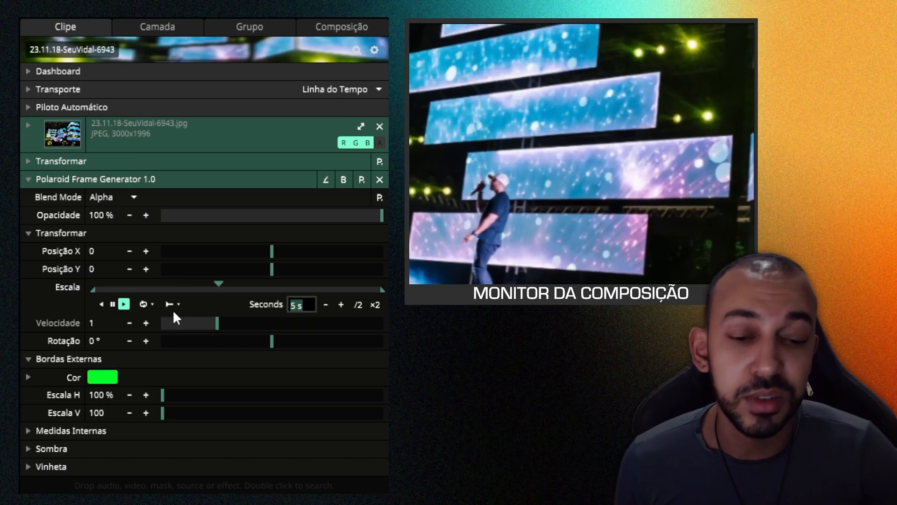
click(262, 283)
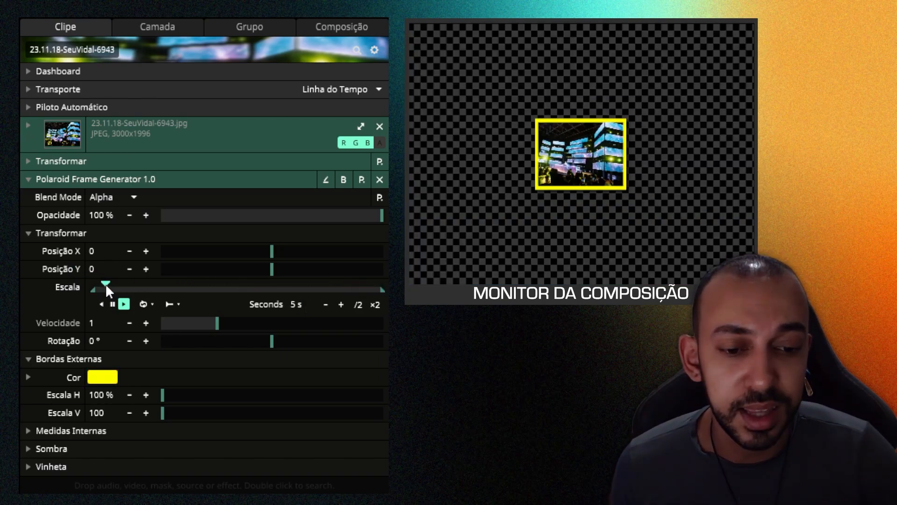
Narrow the Escala animation's range with new start and end percentages and set its duration to 10 seconds
double_click(103, 268)
text(8)
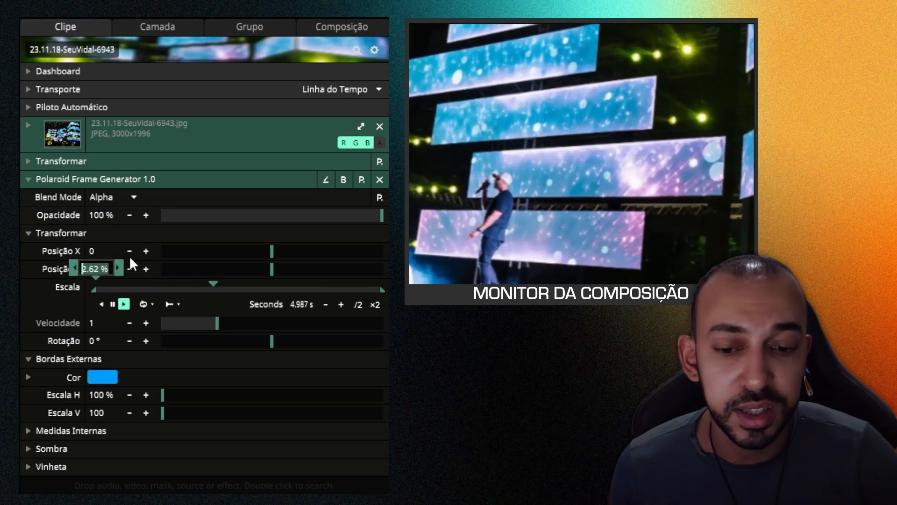
key(Return)
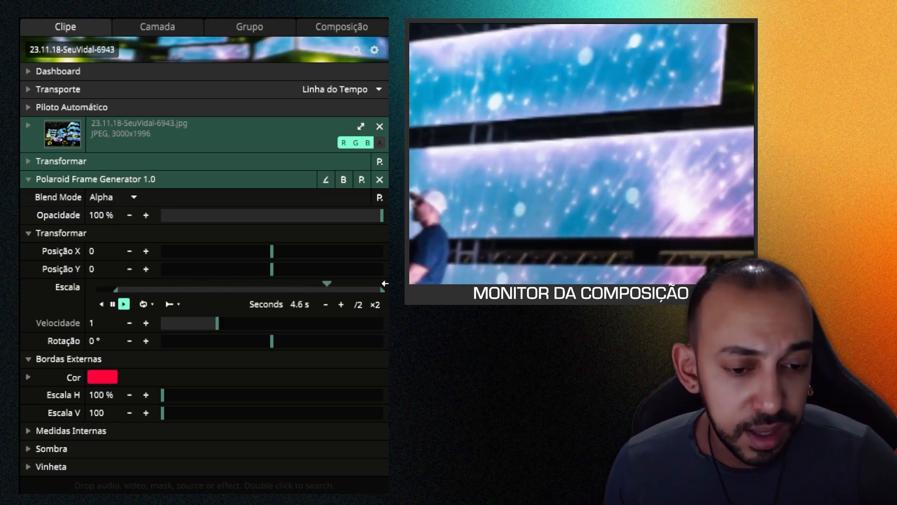
double_click(381, 267)
text(100)
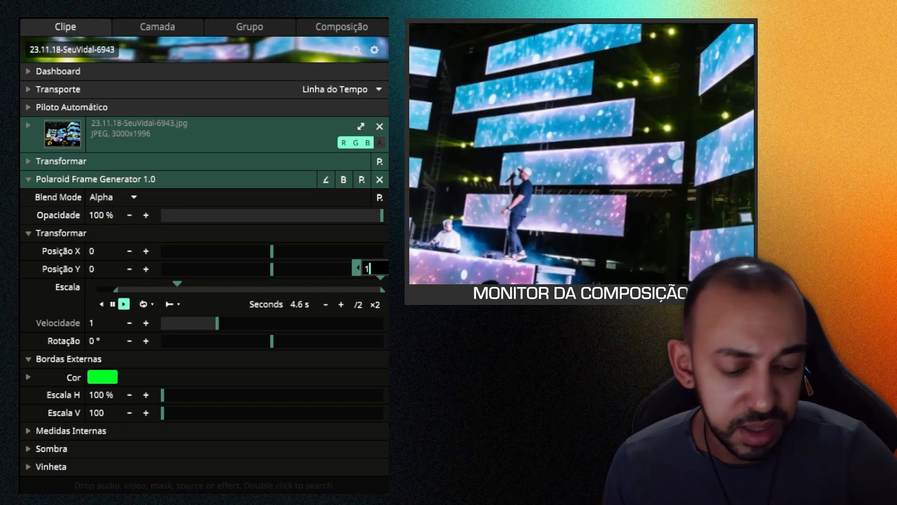
key(Return)
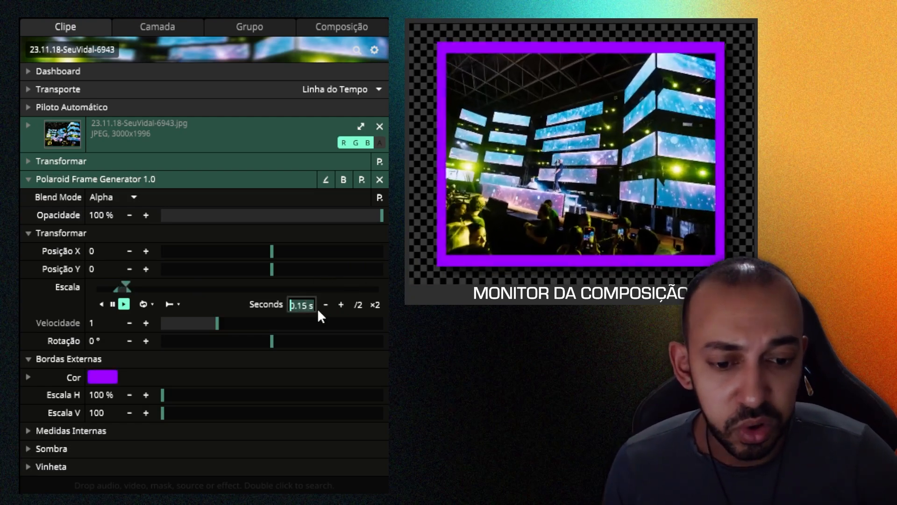
text(10)
key(Return)
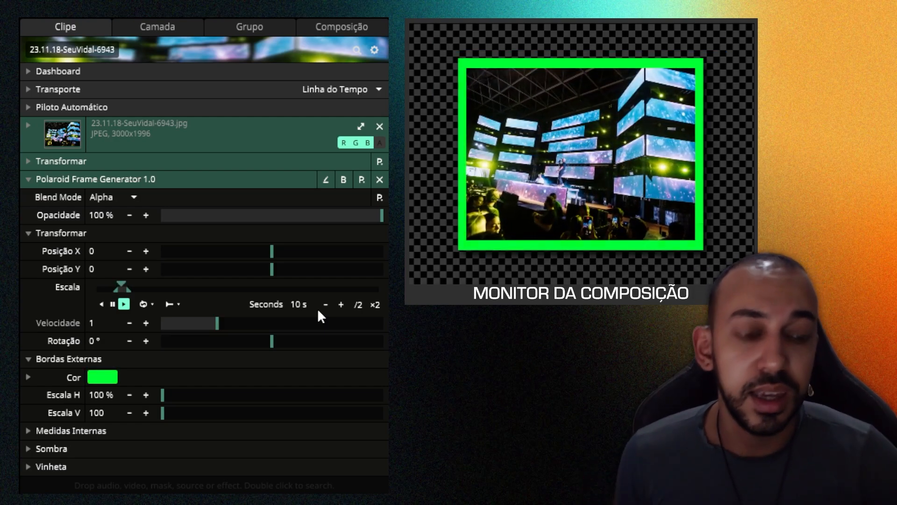
Save the effect's current settings as a new preset named "Escala + 10s"
click(360, 178)
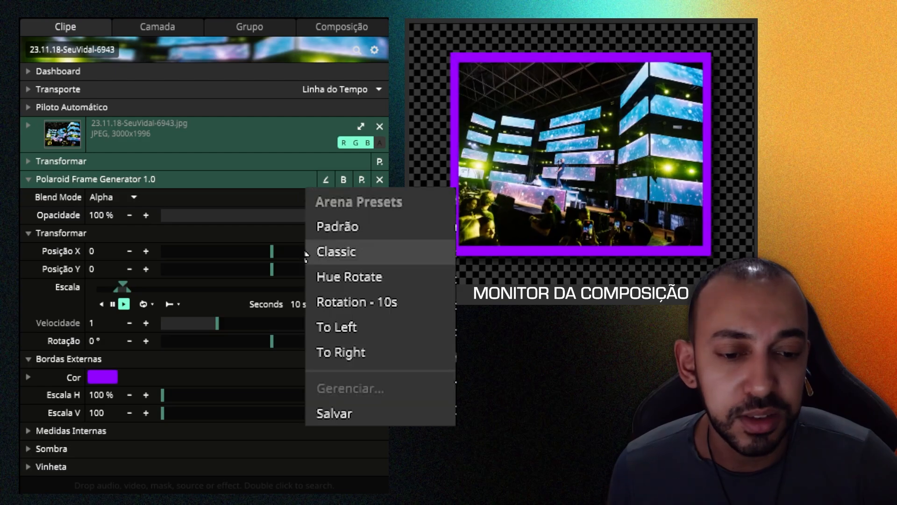
click(335, 414)
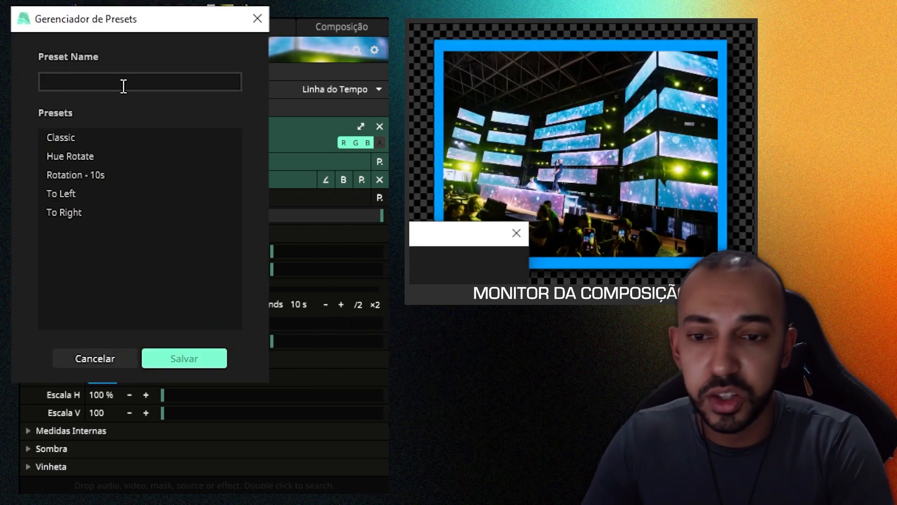
text(Esc)
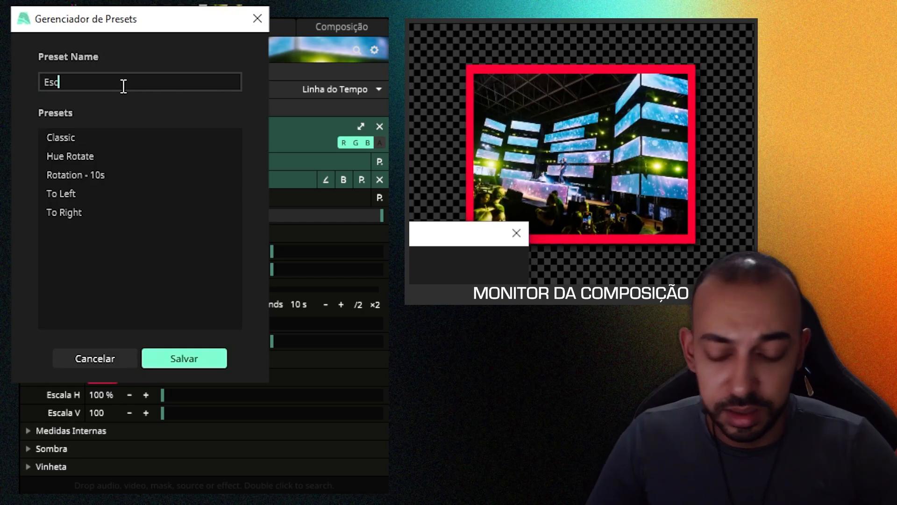
text(ala + 10s)
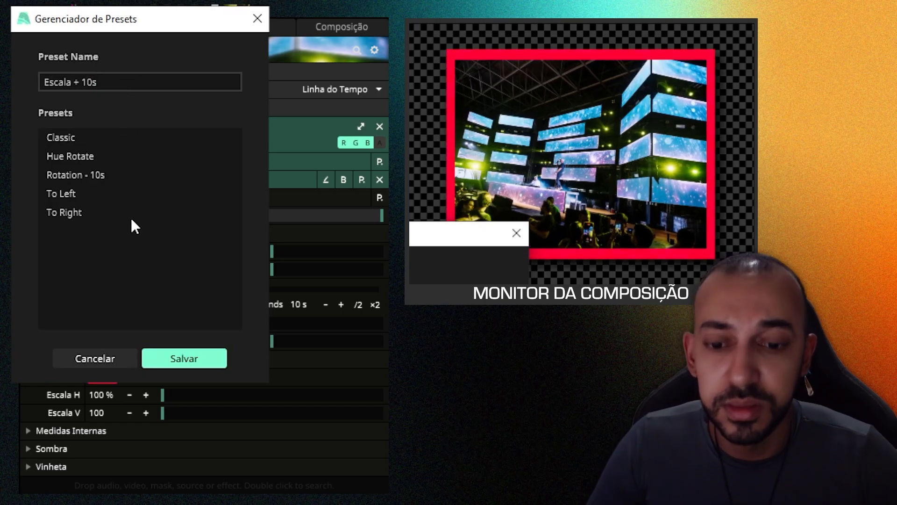
click(166, 357)
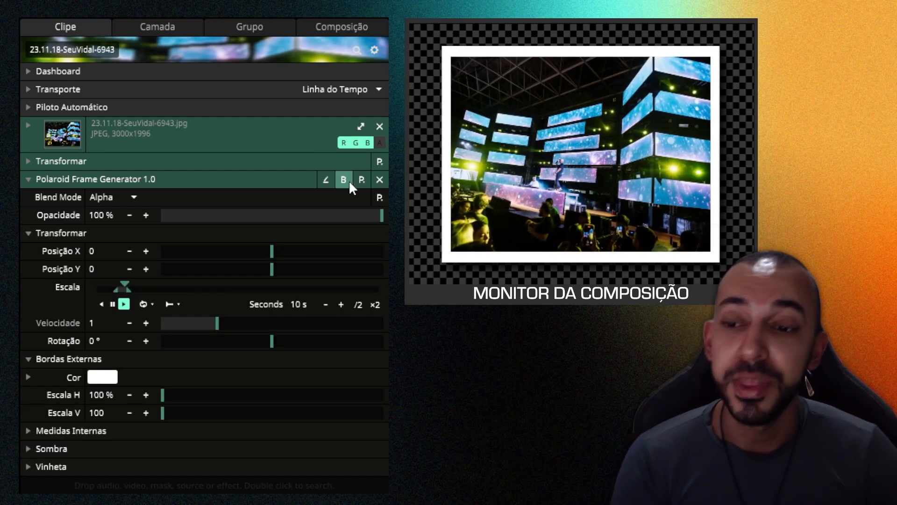
Remove Polaroid Frame Generator 1.0 from the photo clip and the small PNG clip, and collapse the PNG's source and Transporte sections
click(379, 179)
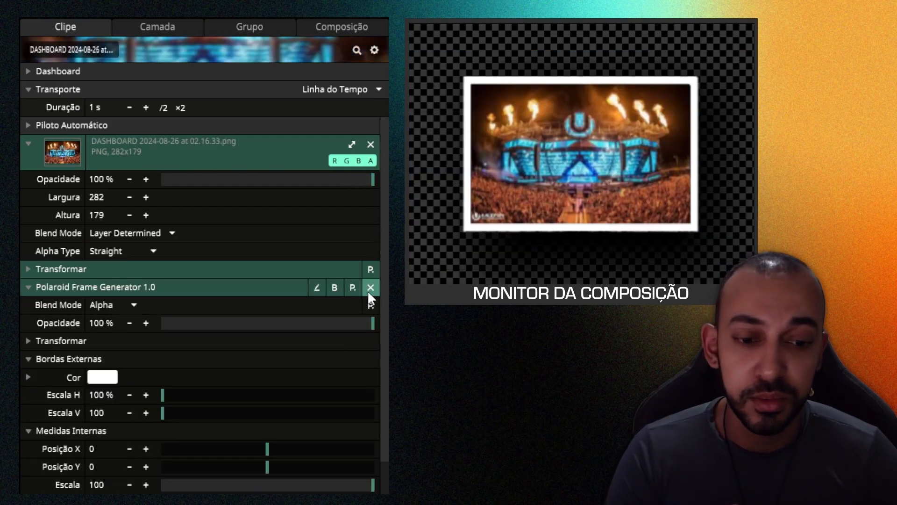
click(371, 288)
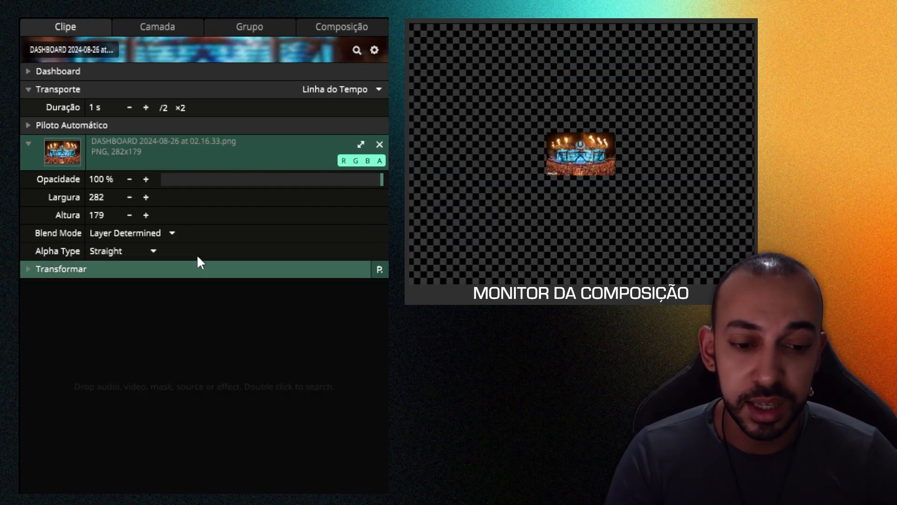
click(28, 145)
click(30, 91)
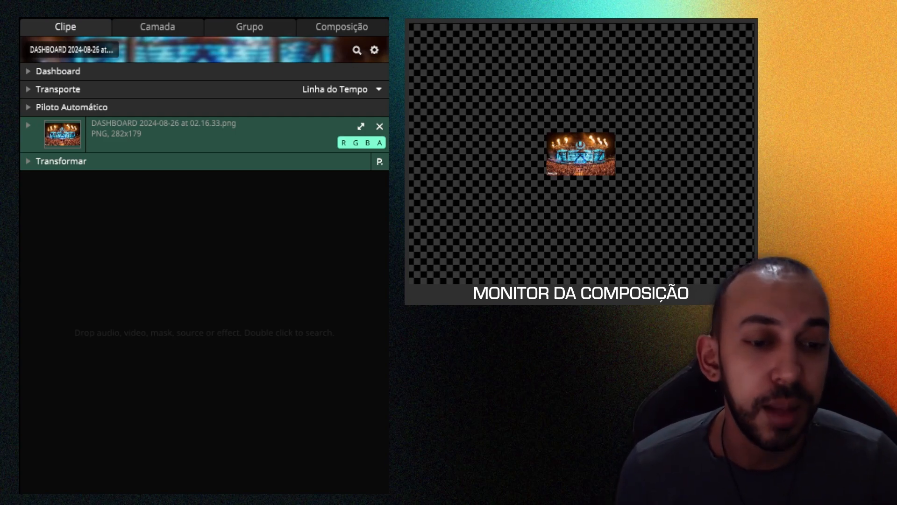
Try Polaroid Frame Generator 1.0 on the small PNG clip with Sombra Tamanho at 19.5% and Escala at 437.72%, and remove the effect
drag(387, 205, 259, 203)
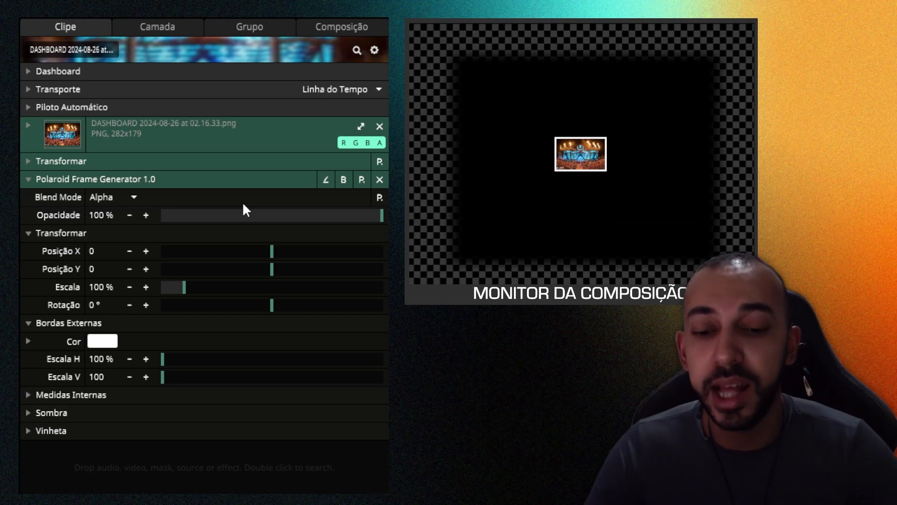
click(41, 412)
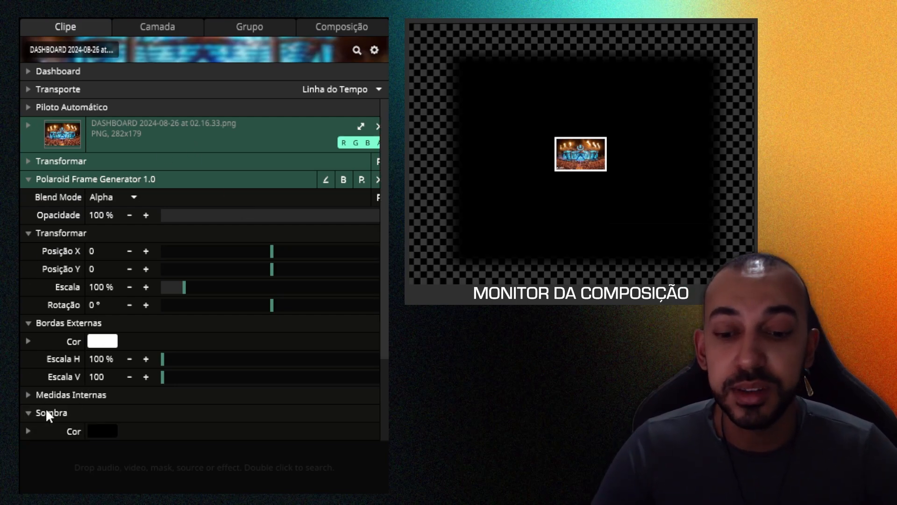
scroll(140, 411, down, 2)
drag(132, 394, 25, 372)
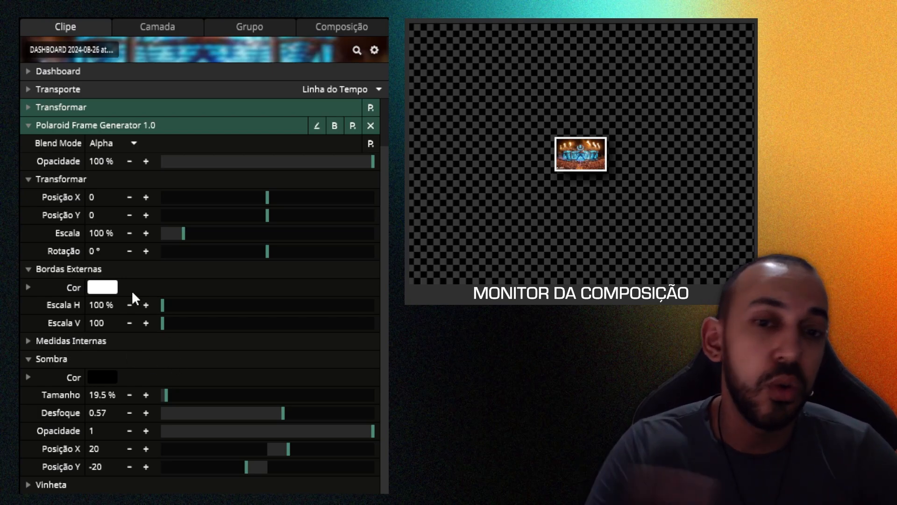
drag(173, 230, 251, 234)
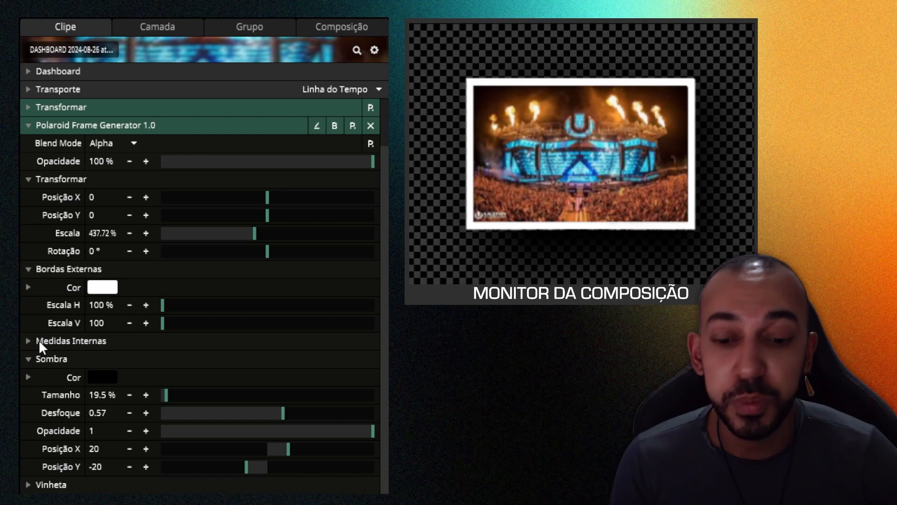
click(370, 126)
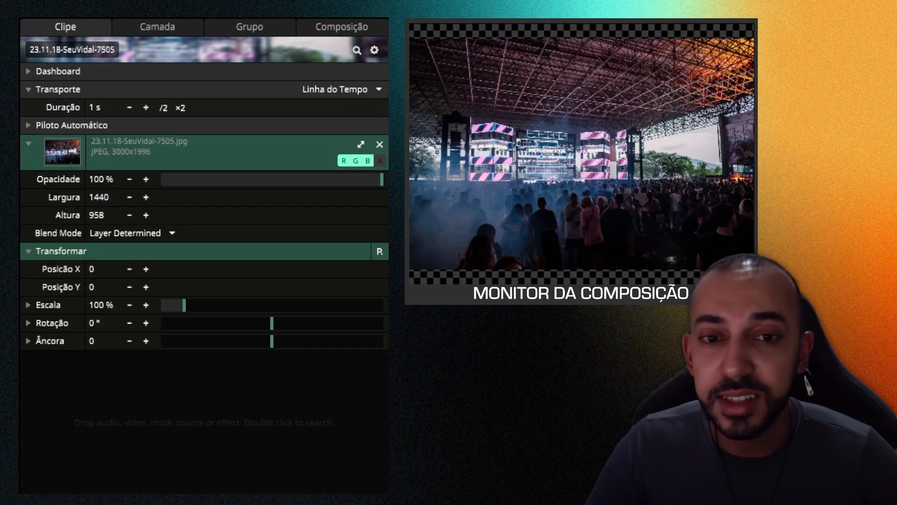
Resize the photo clips one by one, from Coluna 10 back to Coluna 5, to fill the composition
click(362, 146)
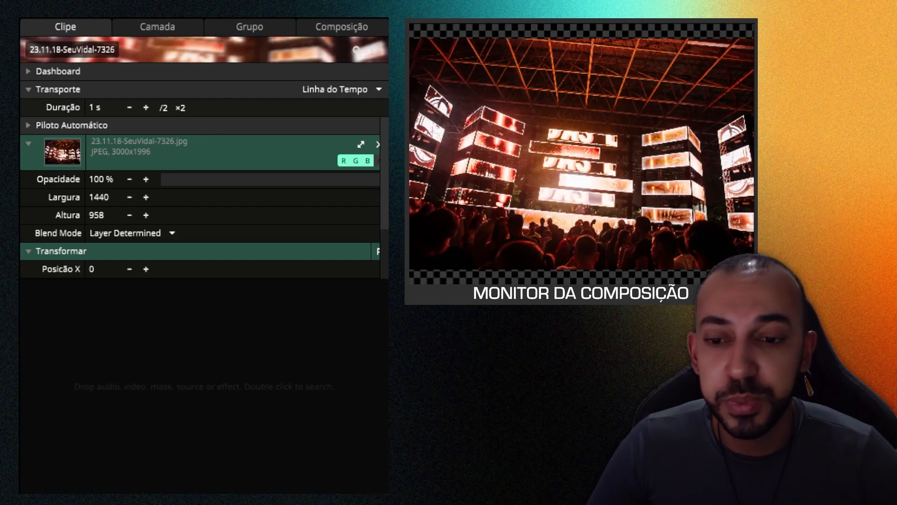
click(363, 146)
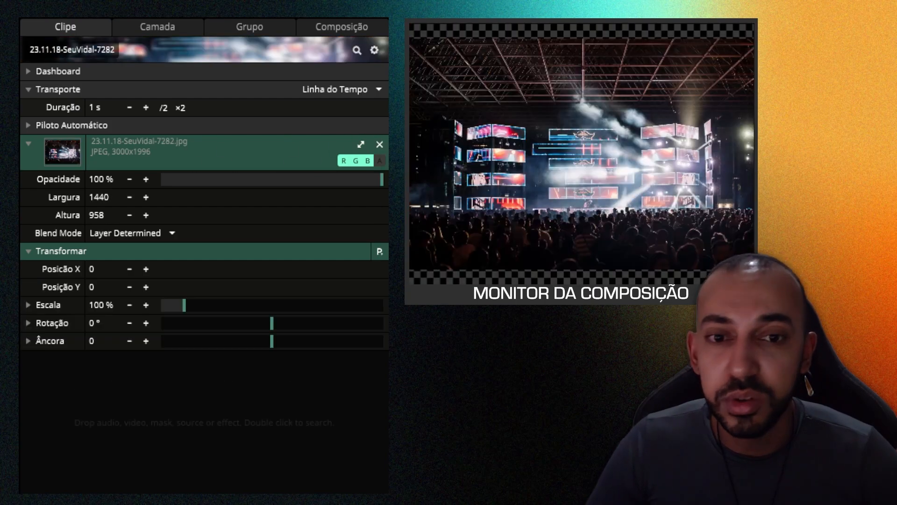
click(361, 145)
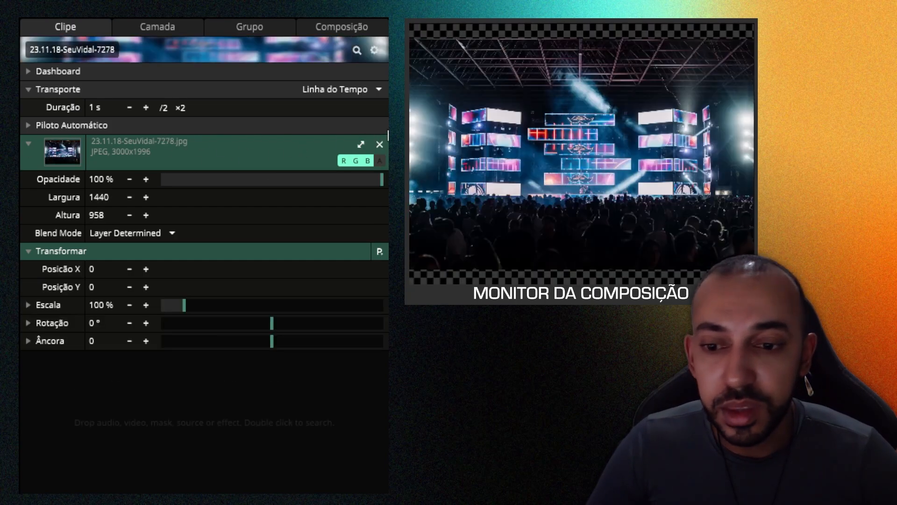
click(360, 145)
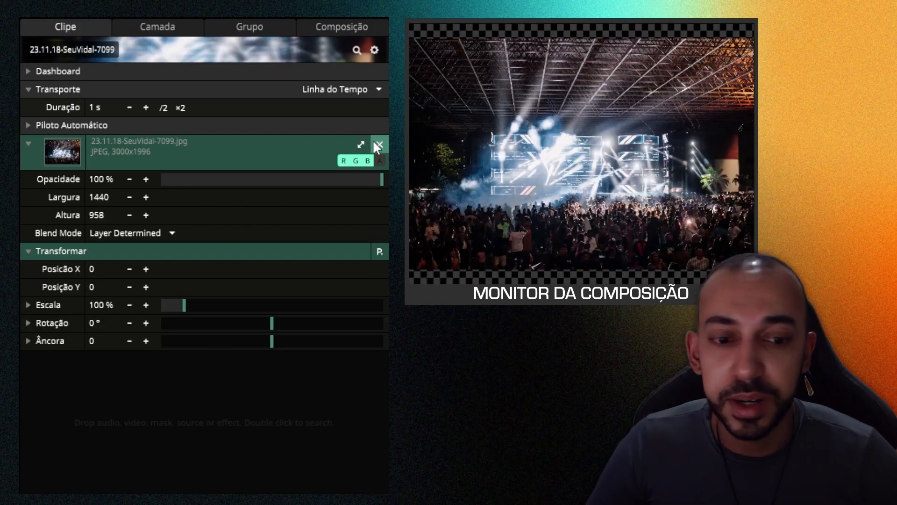
click(361, 144)
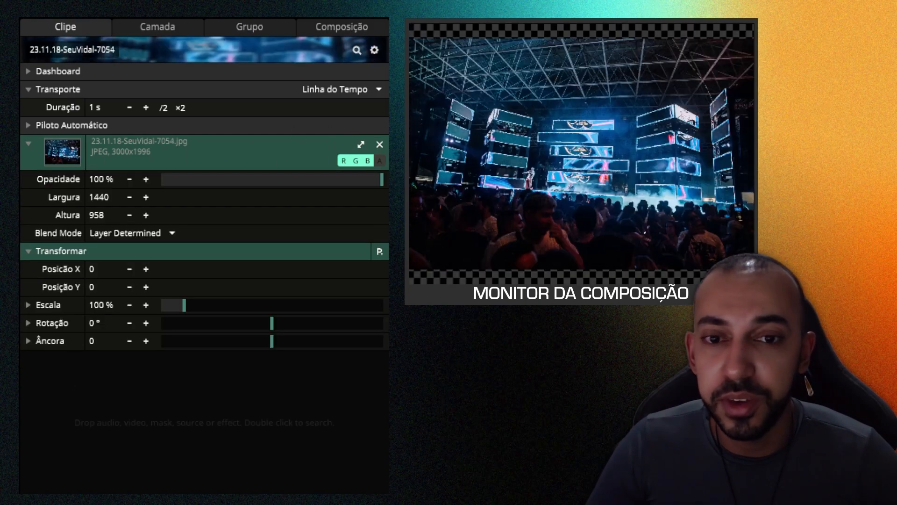
click(361, 145)
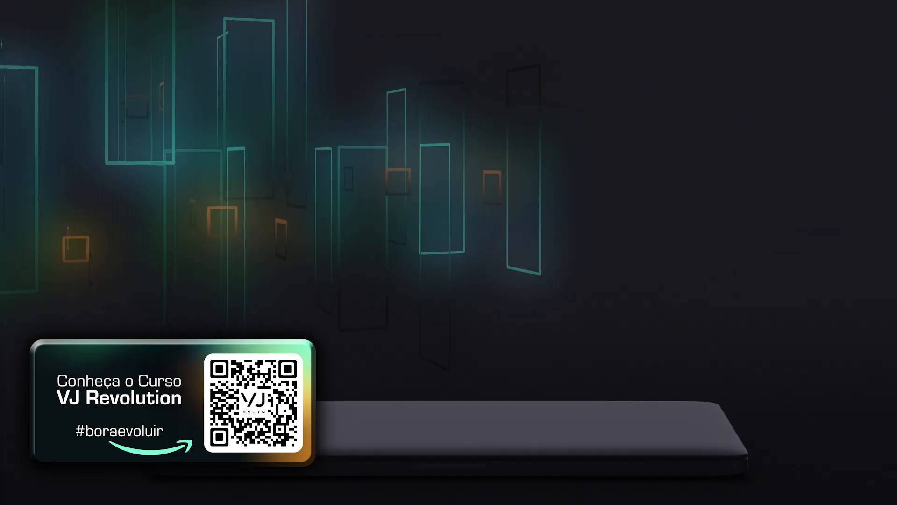
click(449, 210)
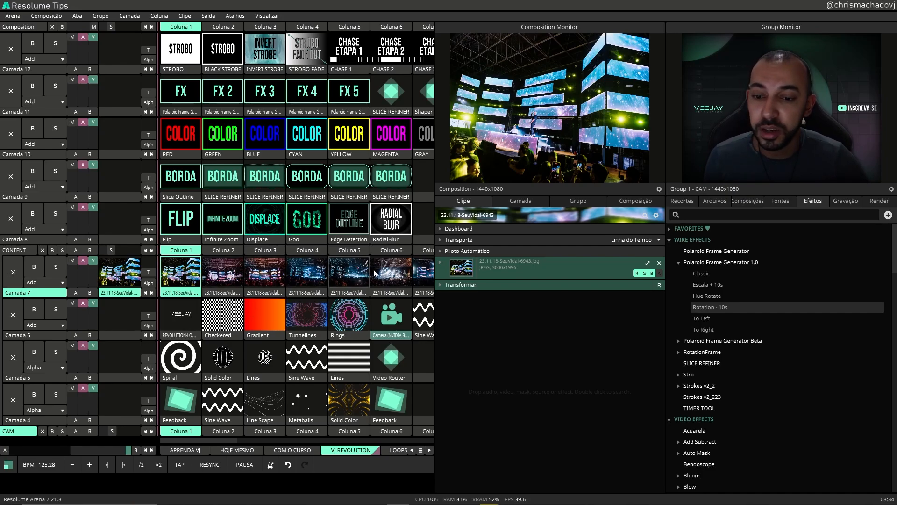
Select the ten photo clips of Camada 7 together and set their Duração to 7 s
scroll(373, 271, right, 2)
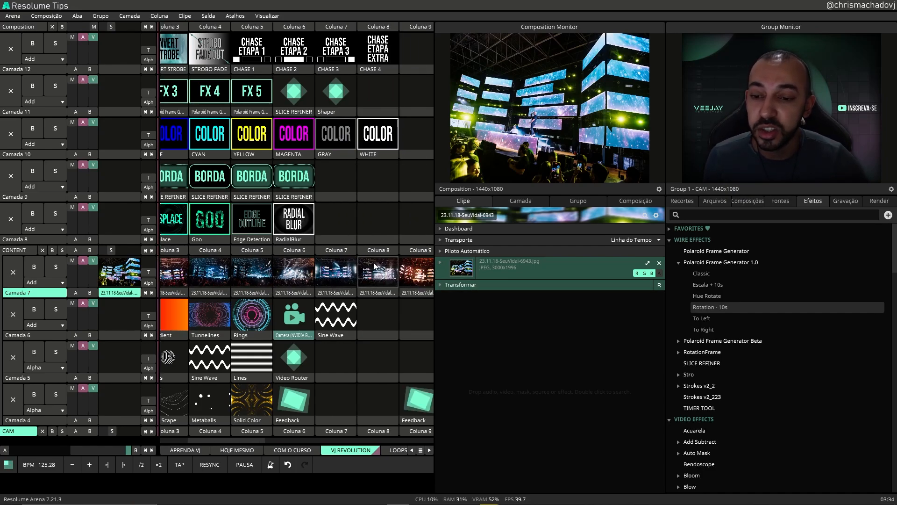
scroll(383, 276, right, 2)
shift+click(364, 292)
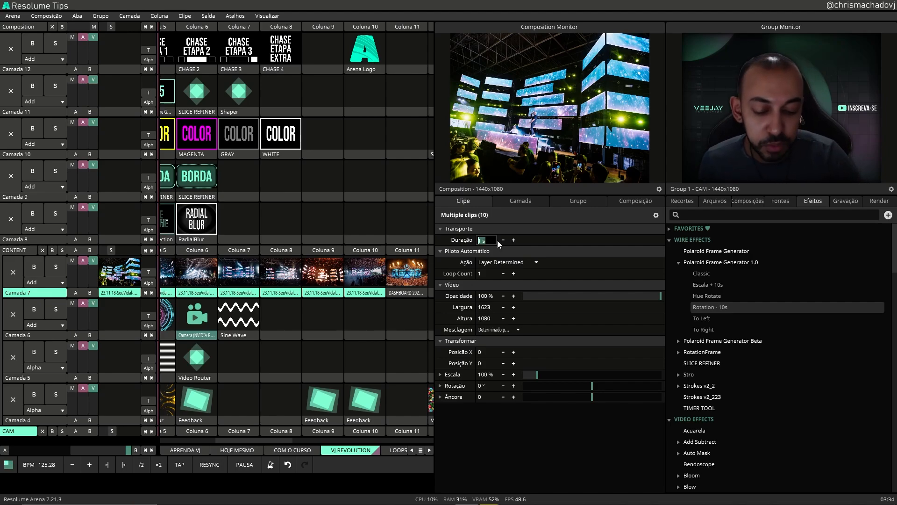
text(7)
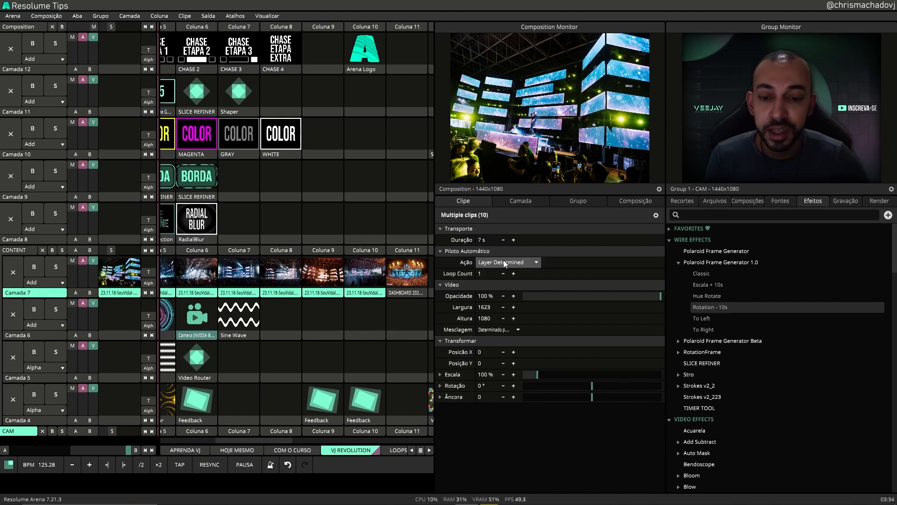
Set the selected clips' Piloto Automático action to Reproduzir Próximo Clipe, and launch the first photo clip
click(503, 261)
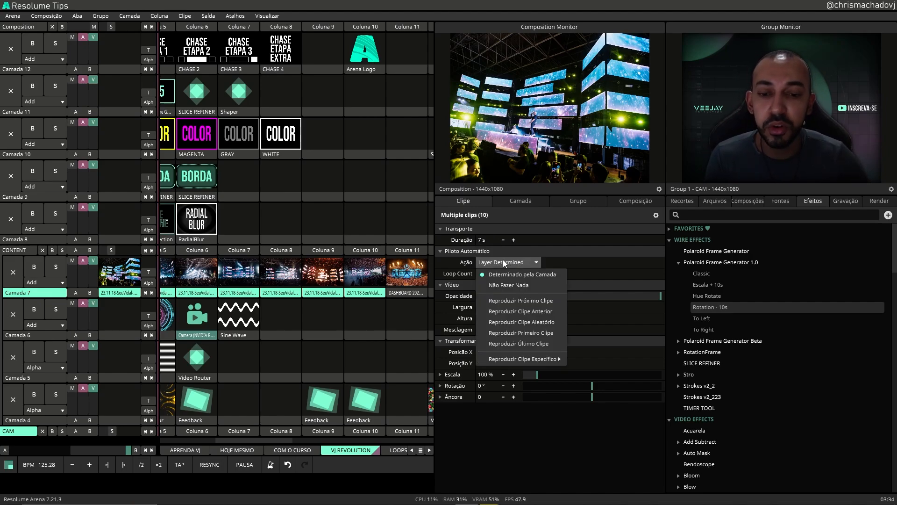
click(505, 301)
scroll(273, 261, left, 4)
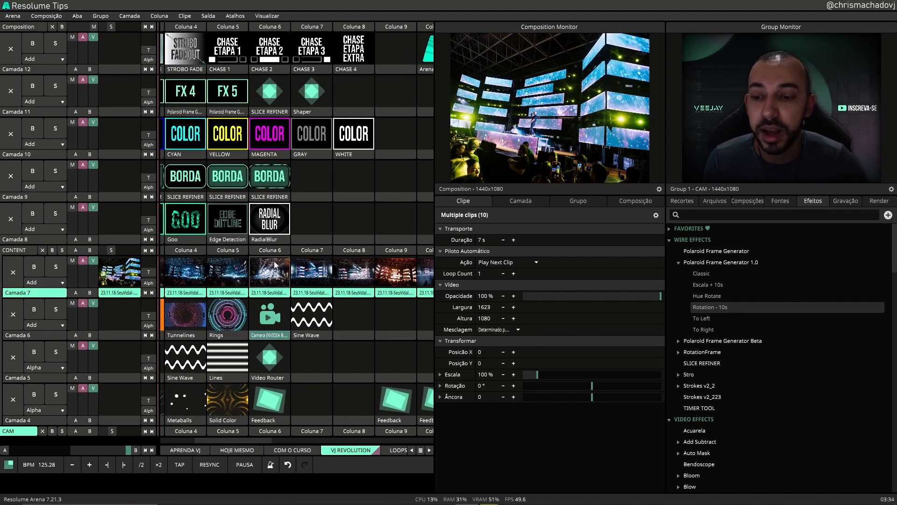
click(186, 278)
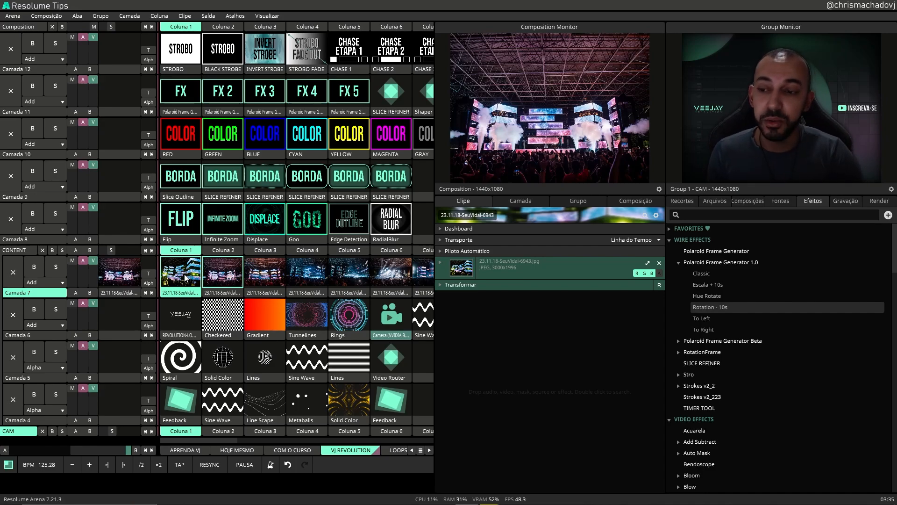
Set Camada 7's transition Duração to 1 s and apply the Rotation - 10s preset to the first photo clip
click(45, 293)
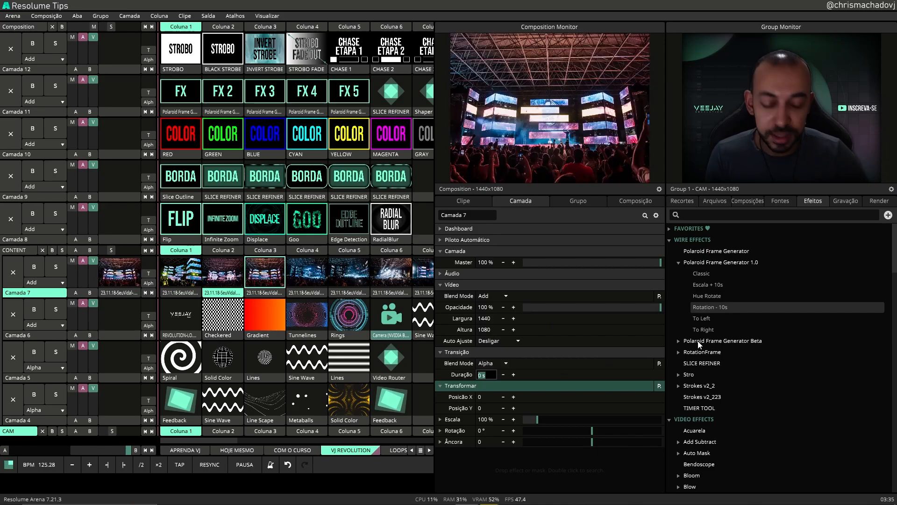
key(Return)
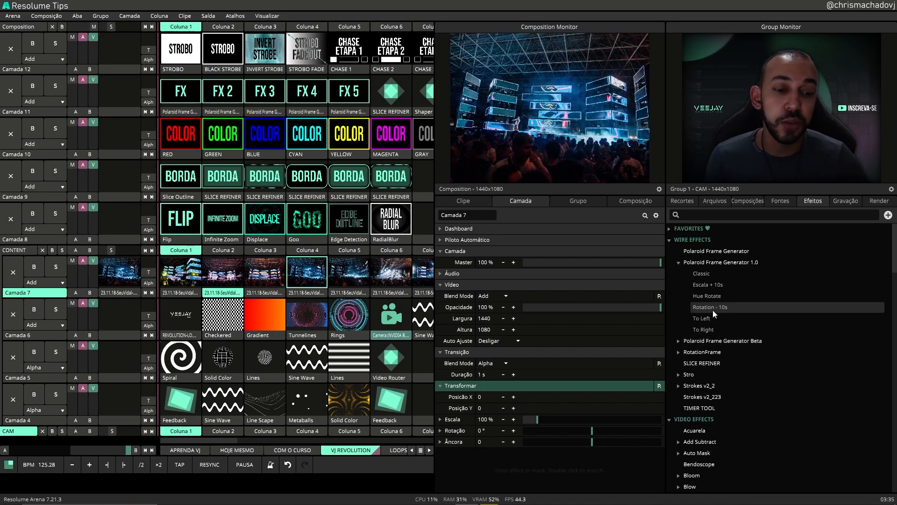
drag(713, 304, 187, 275)
Set the Piloto Automático action of the Coluna 10 photo clip to Reproduzir Primeiro Clipe
scroll(258, 292, right, 5)
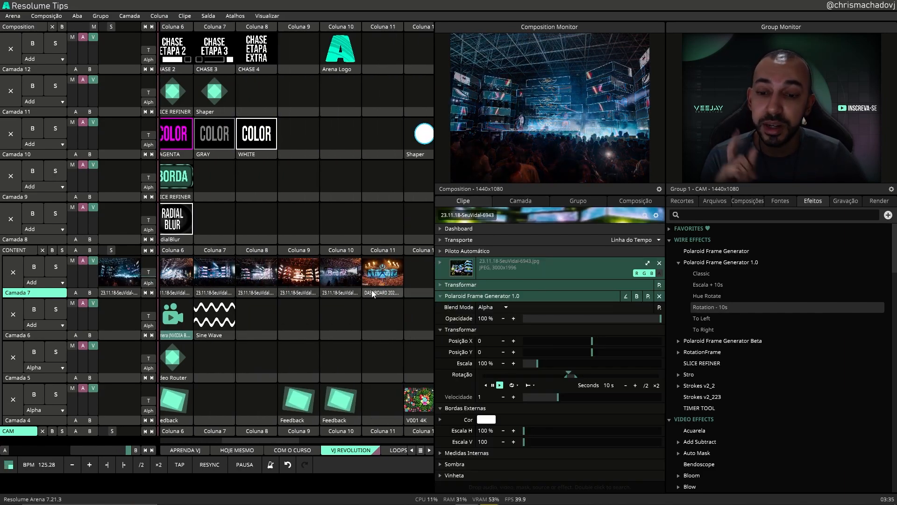
scroll(363, 286, right, 1)
click(324, 293)
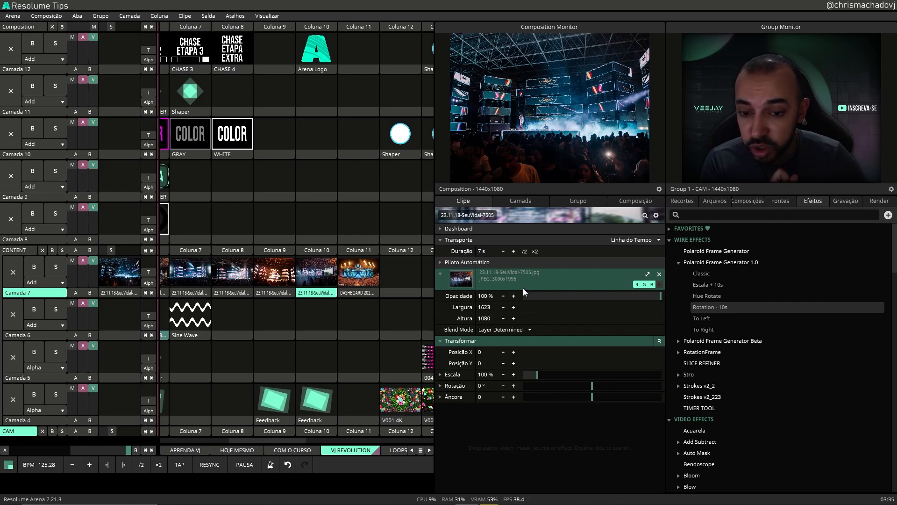
click(490, 262)
click(516, 273)
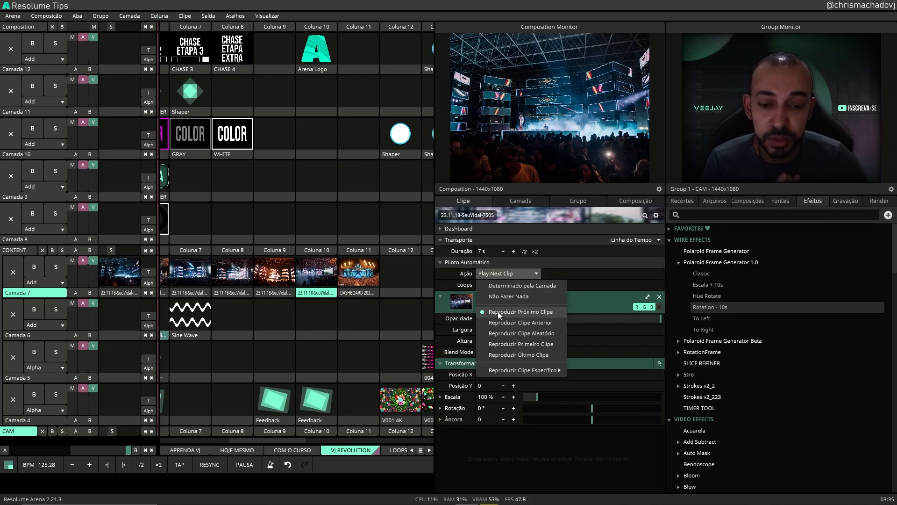
click(531, 344)
Launch the small DASHBOARD PNG clip in Coluna 11 of Camada 7
scroll(328, 285, left, 10)
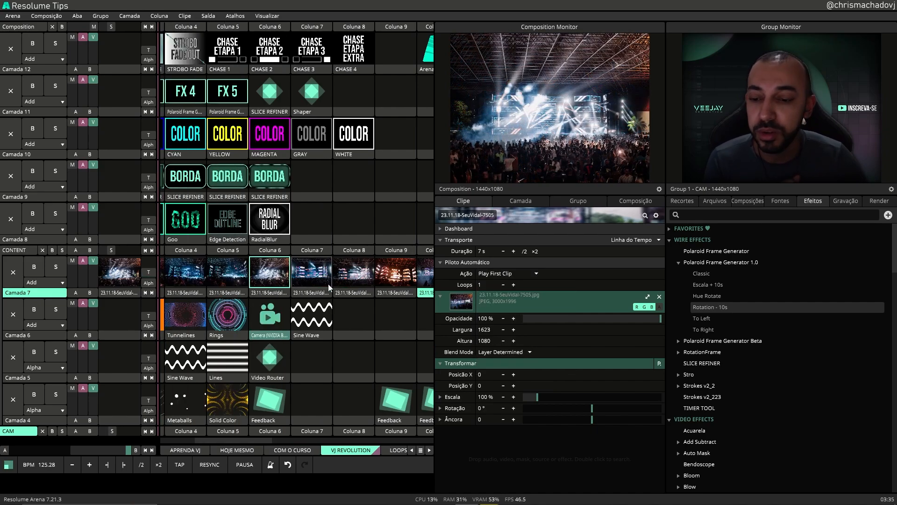
scroll(326, 274, right, 8)
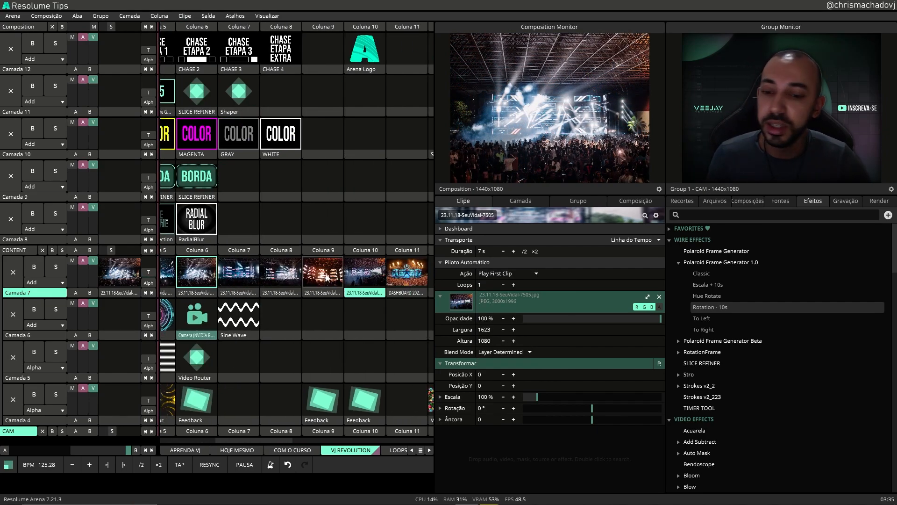
click(237, 273)
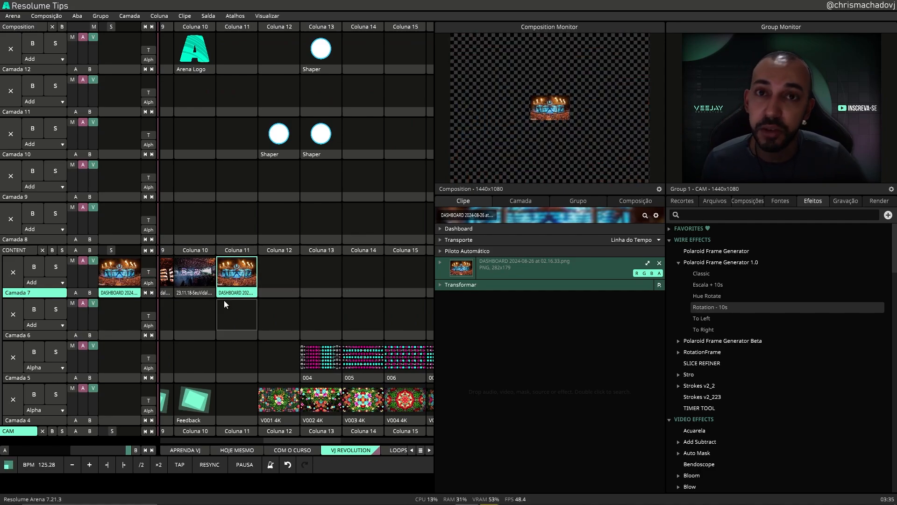
scroll(237, 283, left, 2)
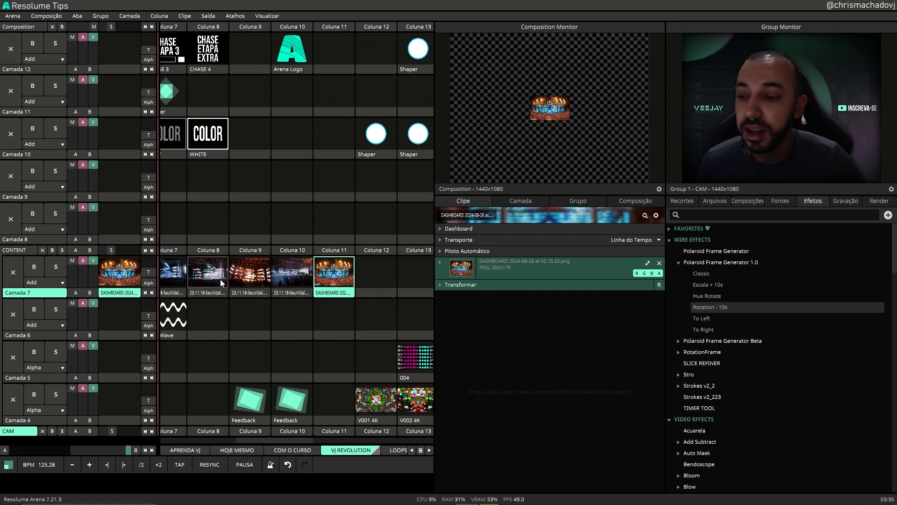
Review the Piloto Automático action options of the Coluna 10 photo clip on Camada 7
click(307, 290)
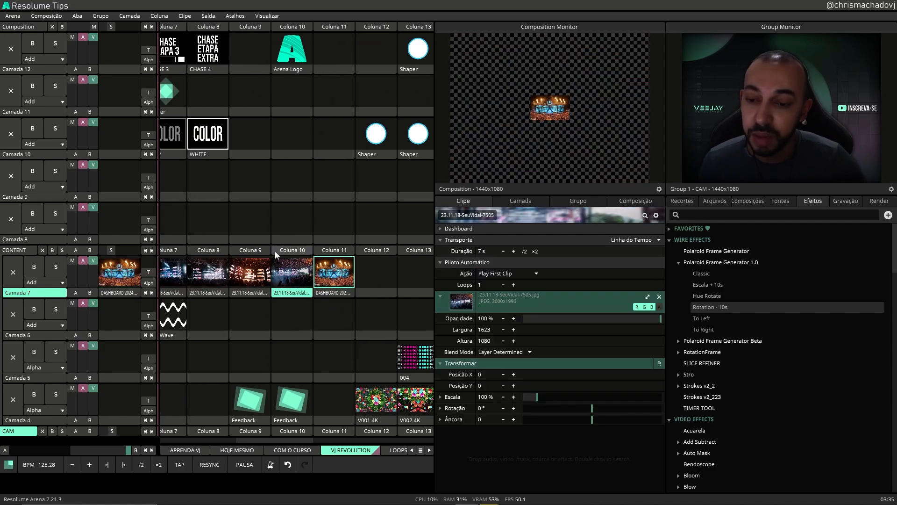
click(335, 293)
click(301, 296)
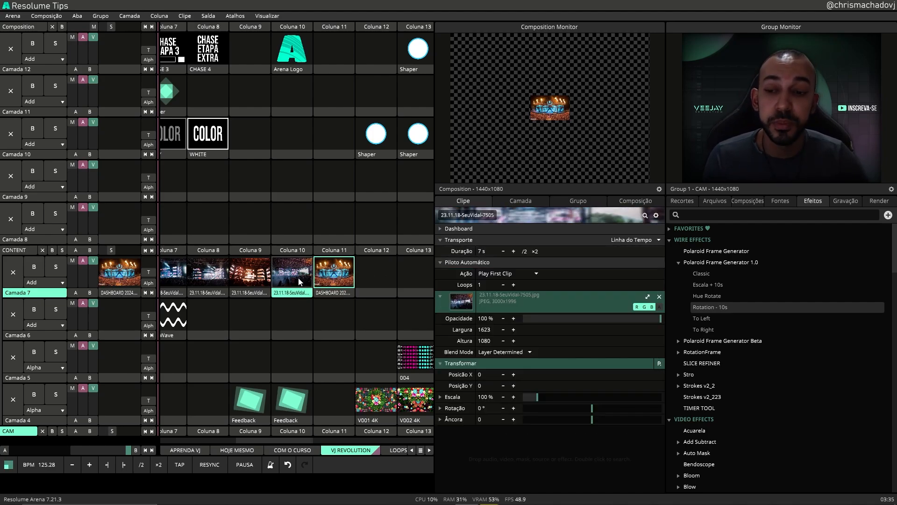
click(497, 272)
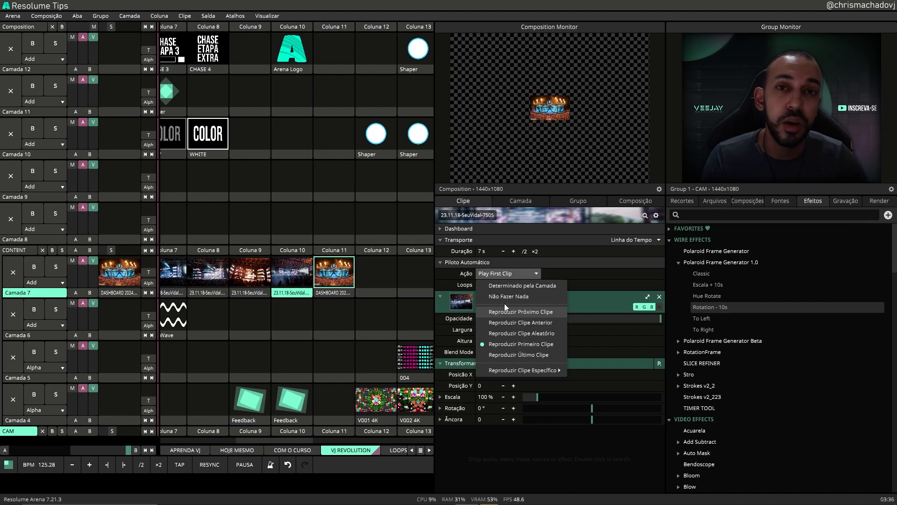
click(329, 293)
click(297, 293)
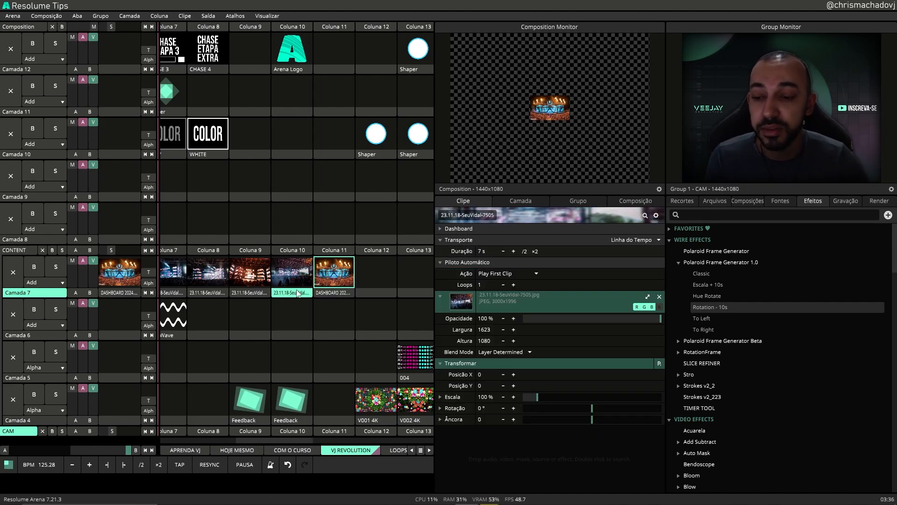
click(535, 273)
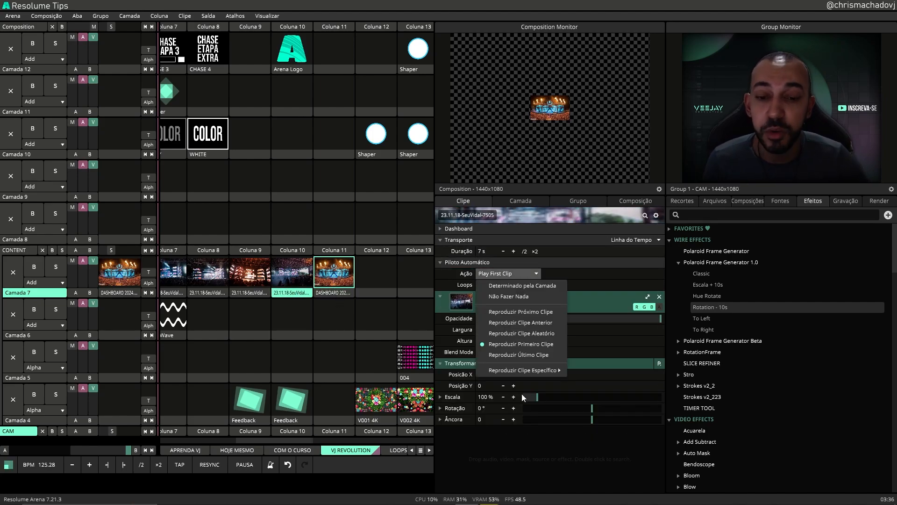
Select the photo clips in Coluna 1 to 9 of Camada 7 to check their shared Piloto Automático action
click(255, 283)
scroll(273, 288, left, 6)
shift+click(182, 289)
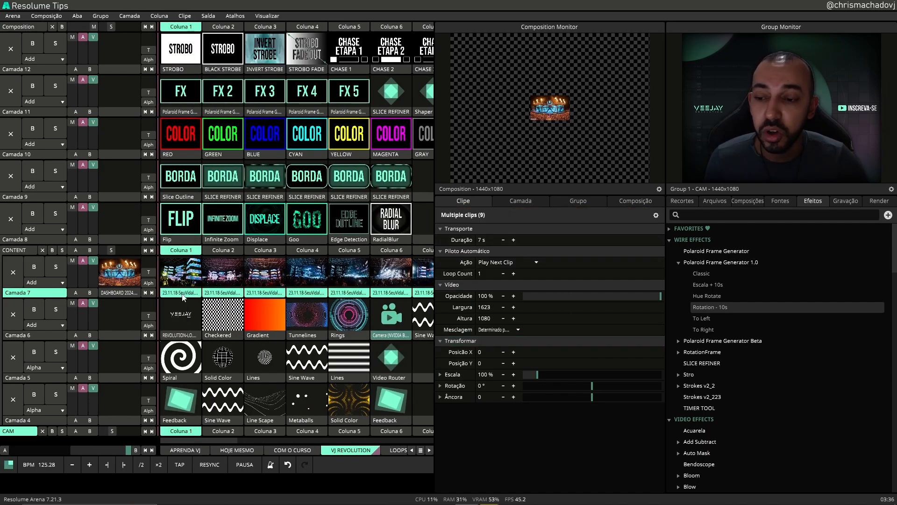
Copy the effects of the Coluna 1 photo clip and paste them onto the photo clips in Coluna 2 to 10 of Camada 7
click(184, 292)
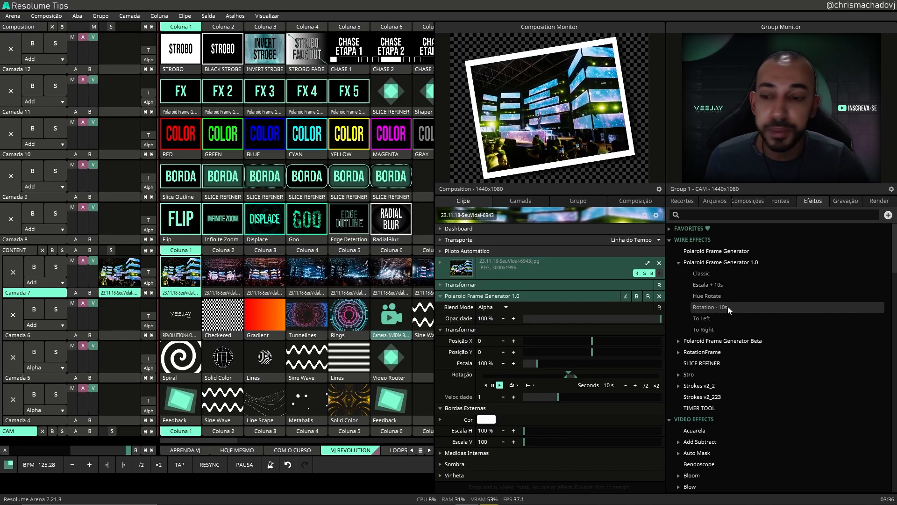
right_click(169, 294)
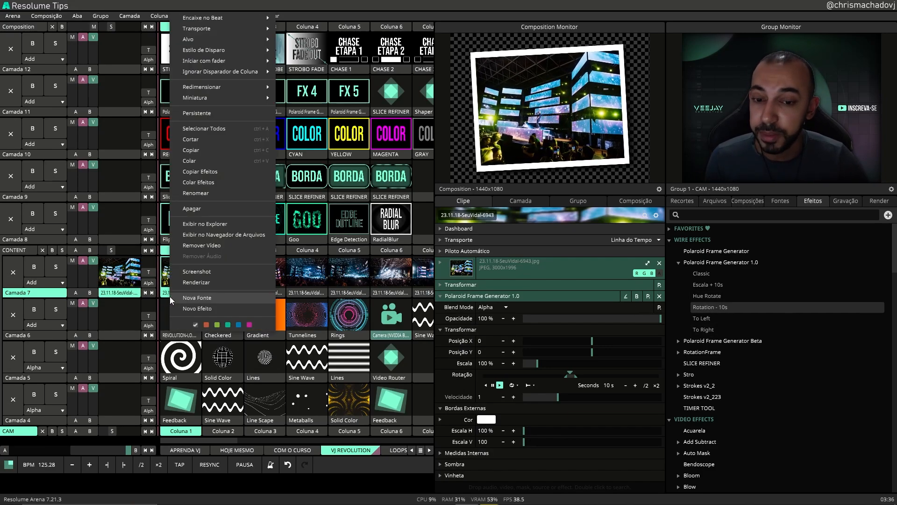
click(197, 171)
click(220, 283)
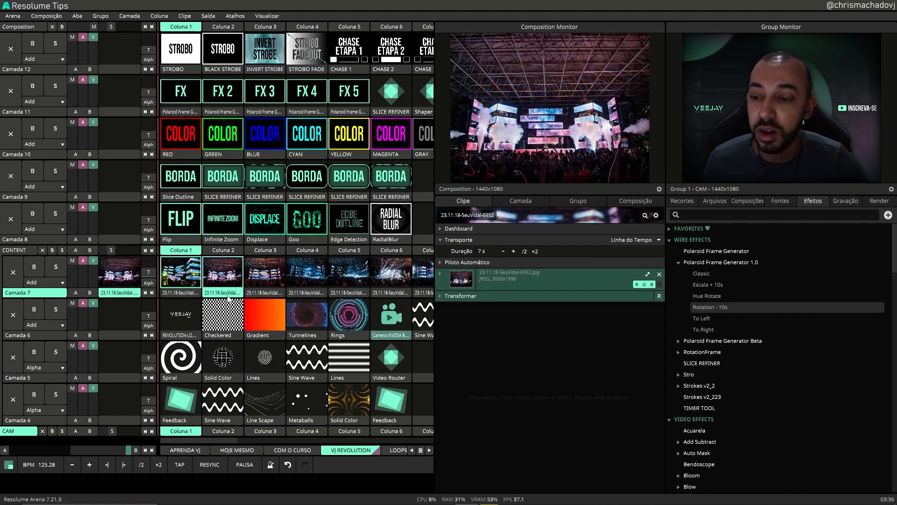
scroll(269, 327, right, 3)
scroll(275, 323, left, 4)
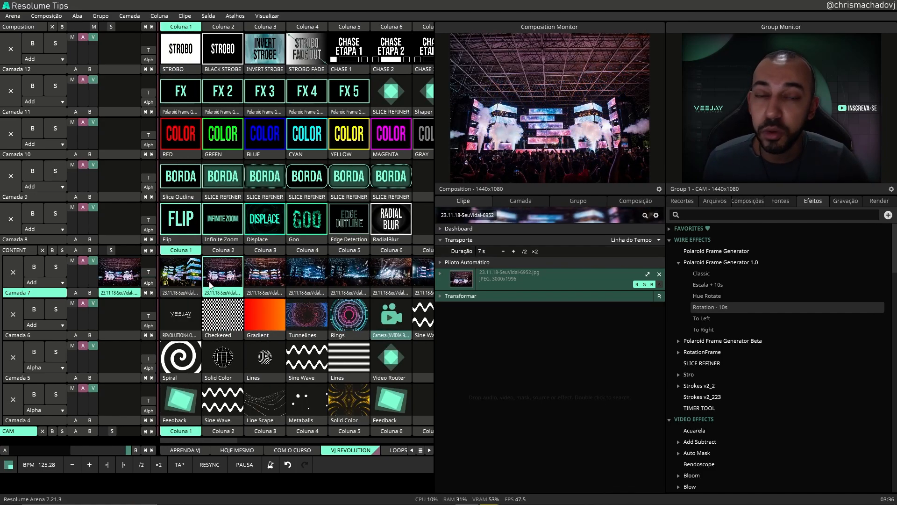
scroll(267, 254, right, 6)
shift+click(302, 293)
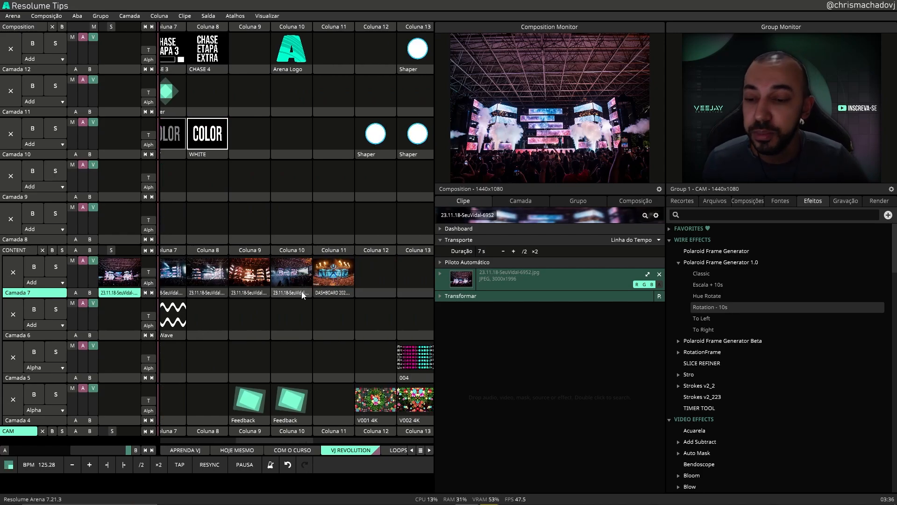
right_click(301, 295)
click(336, 173)
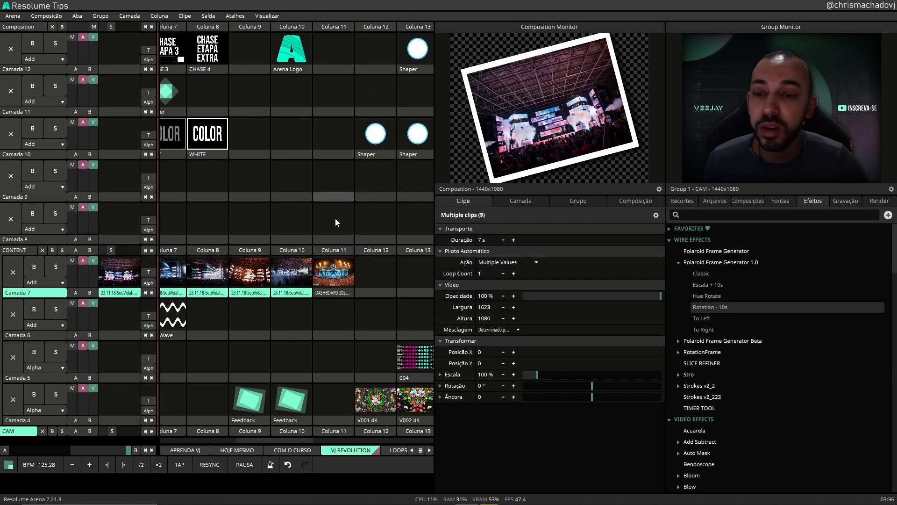
Launch the Coluna 1 photo clip of Camada 7 to start the slideshow from the beginning
scroll(318, 290, left, 4)
scroll(318, 289, left, 2)
click(195, 273)
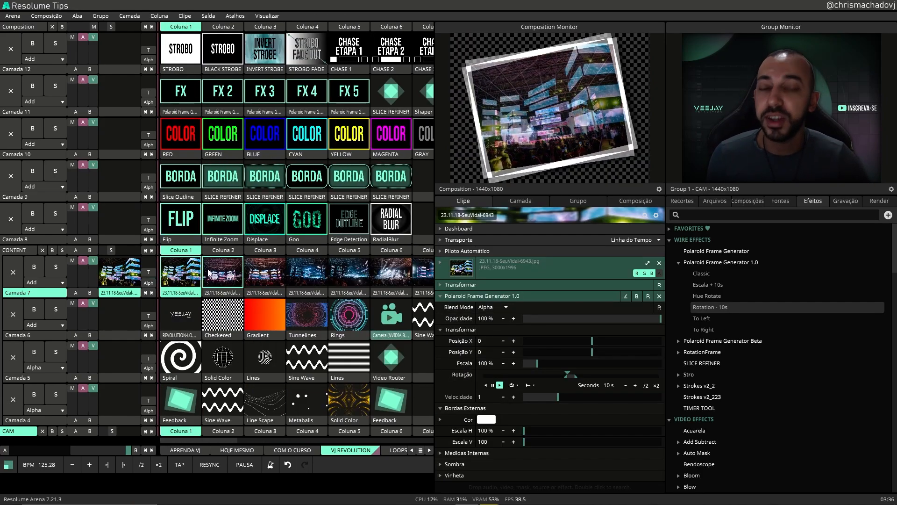